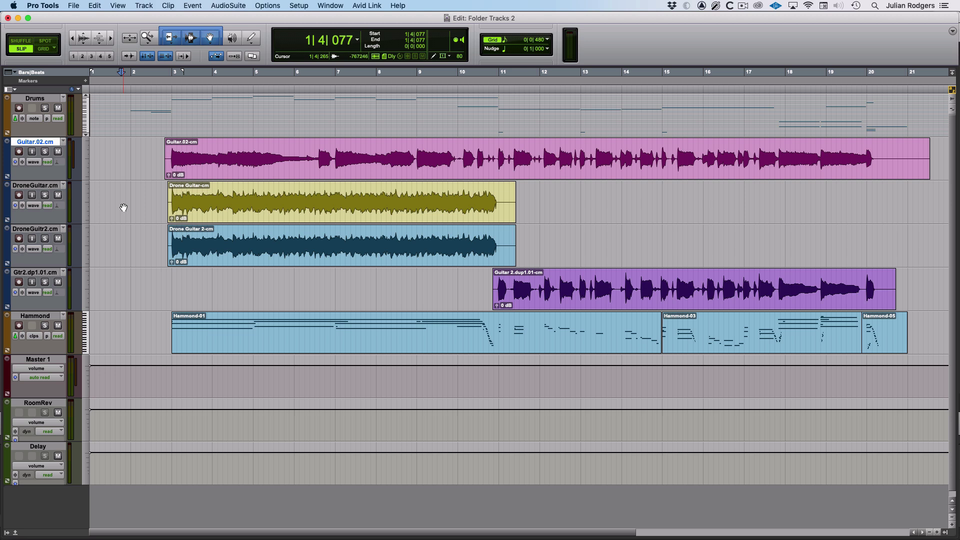
# - Start playback of the 'Folder Tracks 2' arrangement and bring up the Mix window
pyautogui.press('space')
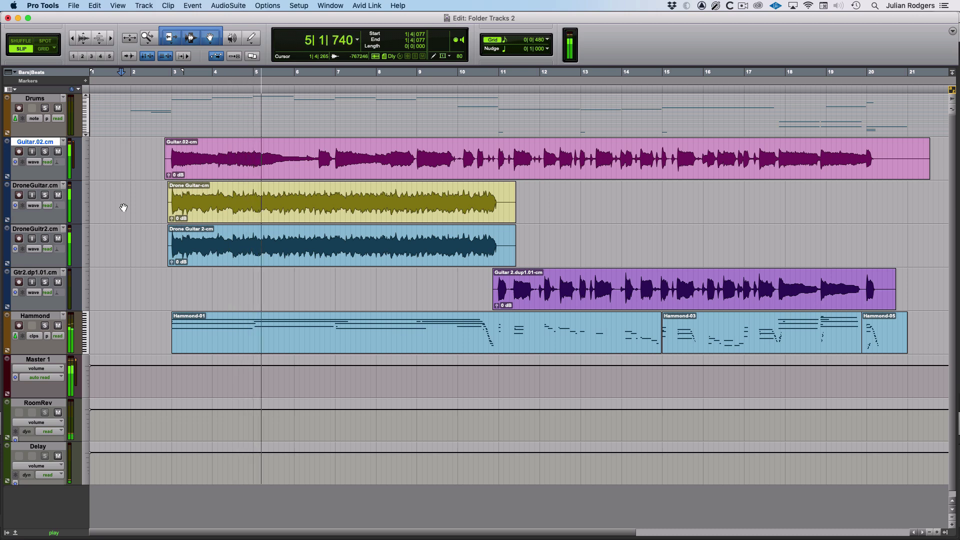
pyautogui.press('super+equal')
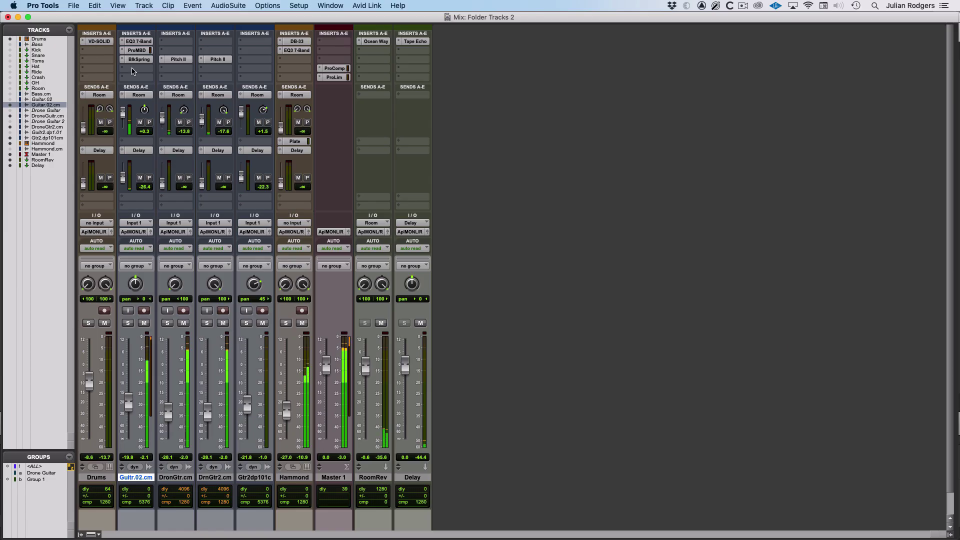
pyautogui.click(97, 41)
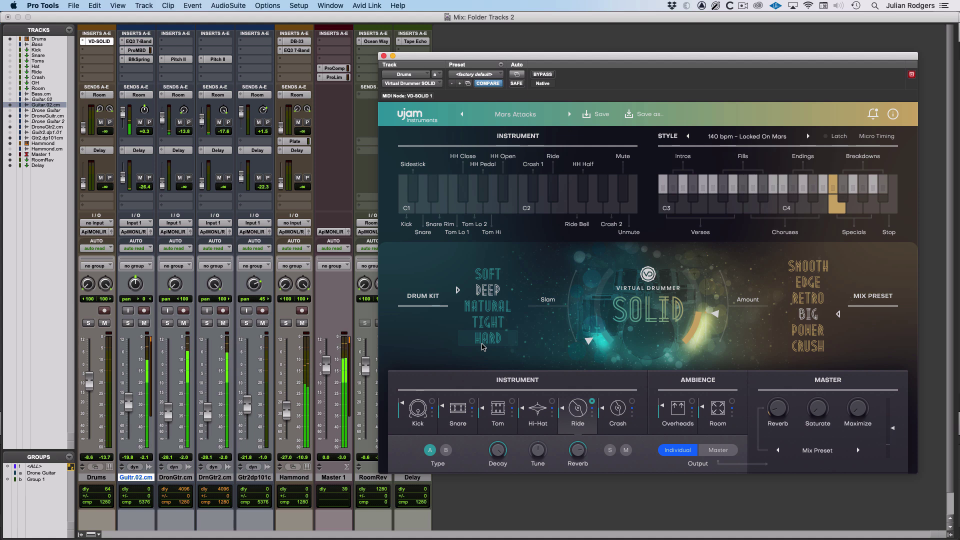
pyautogui.click(457, 412)
pyautogui.click(494, 412)
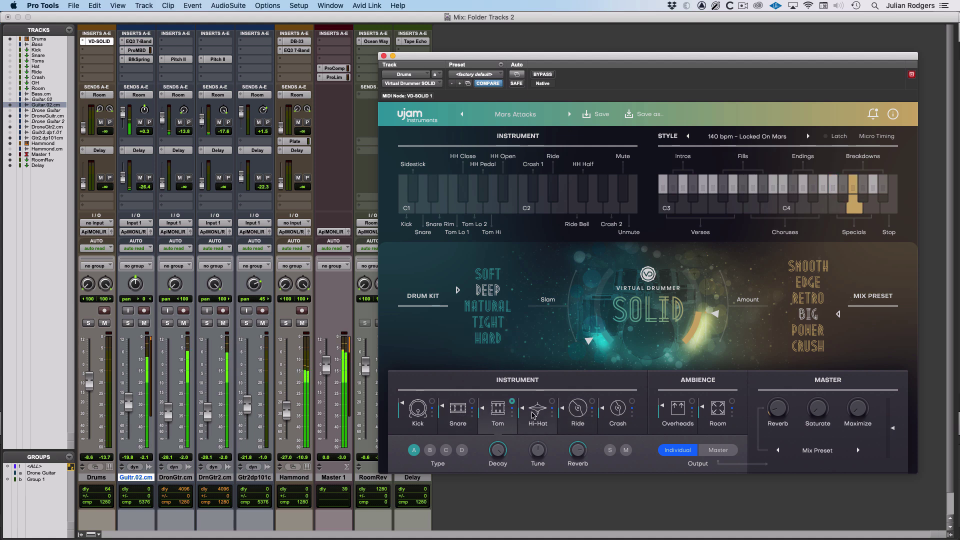
pyautogui.click(536, 415)
pyautogui.click(578, 415)
pyautogui.click(621, 417)
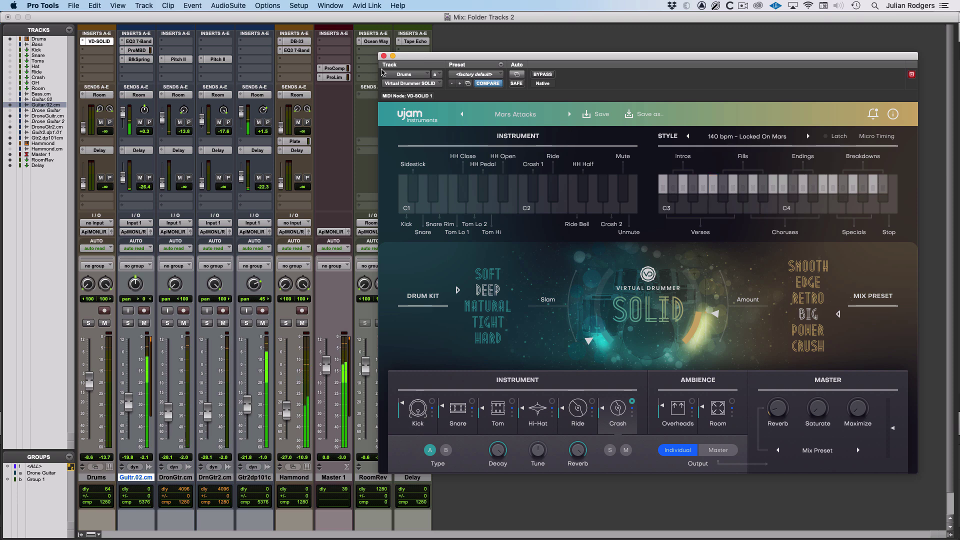
pyautogui.click(384, 56)
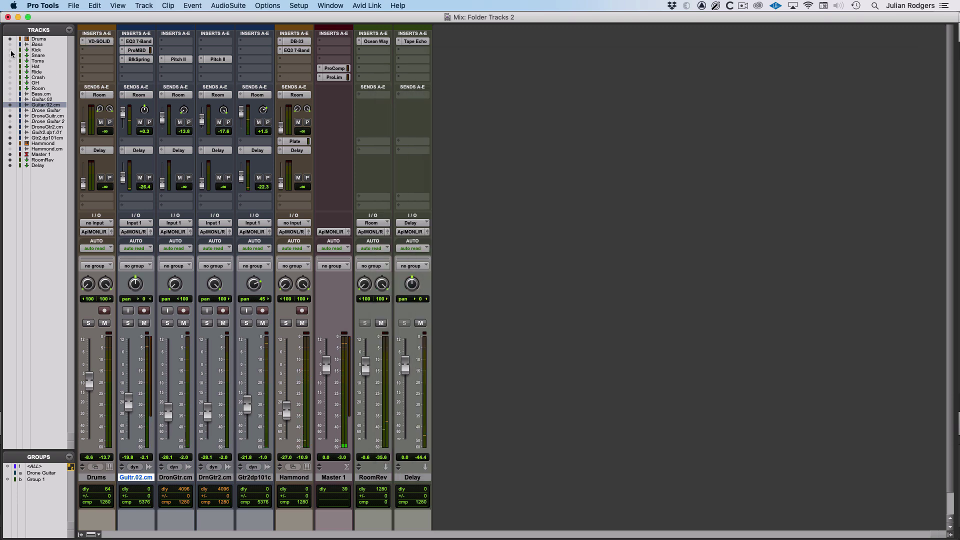
# - Show the Kick through Room strips in the mixer and hide the Sends section
pyautogui.click(10, 90)
pyautogui.scroll(-1, 215, 500)
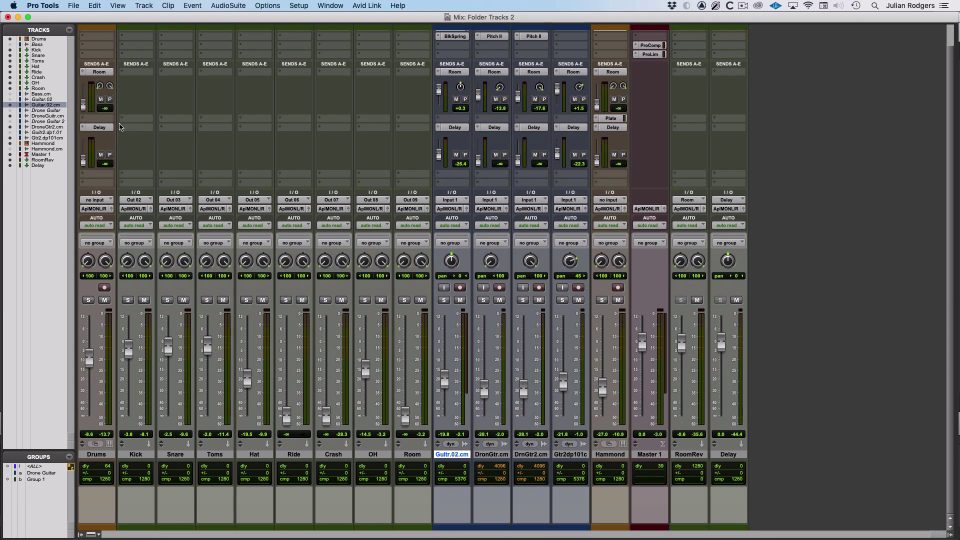
pyautogui.click(139, 66)
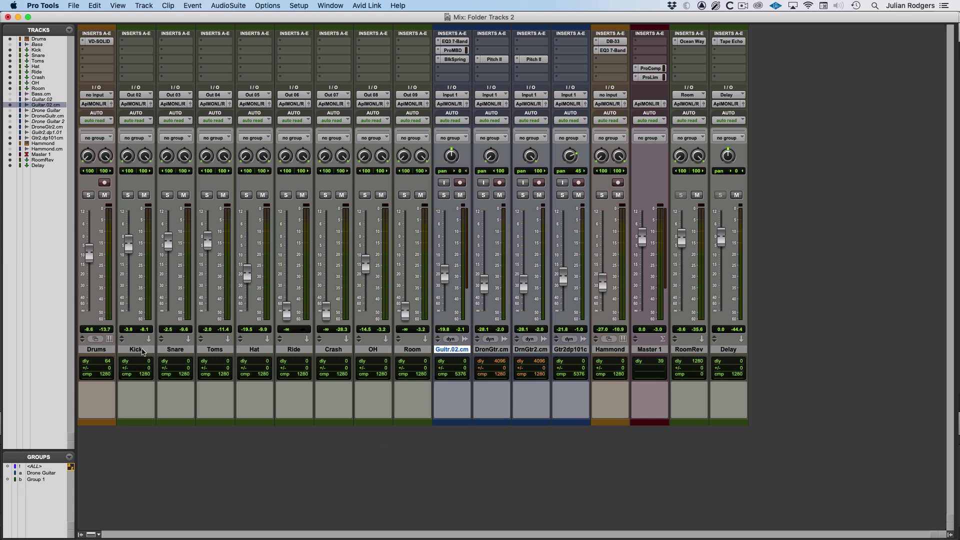
# - Move the Drums through Room tracks into a new basic folder named SOLID 1
pyautogui.click(90, 350)
pyautogui.keyDown('shift'); pyautogui.click(408, 350); pyautogui.keyUp('shift')
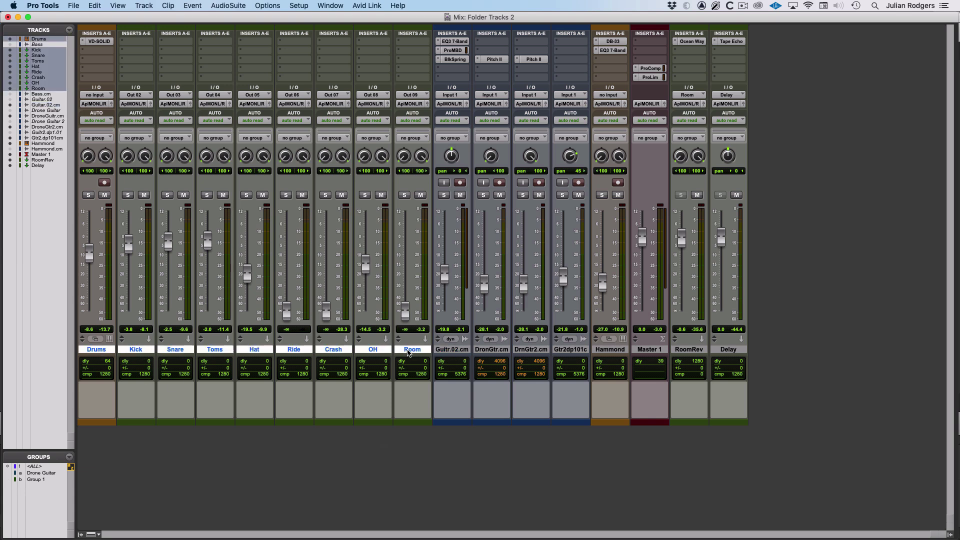
pyautogui.rightClick(408, 352)
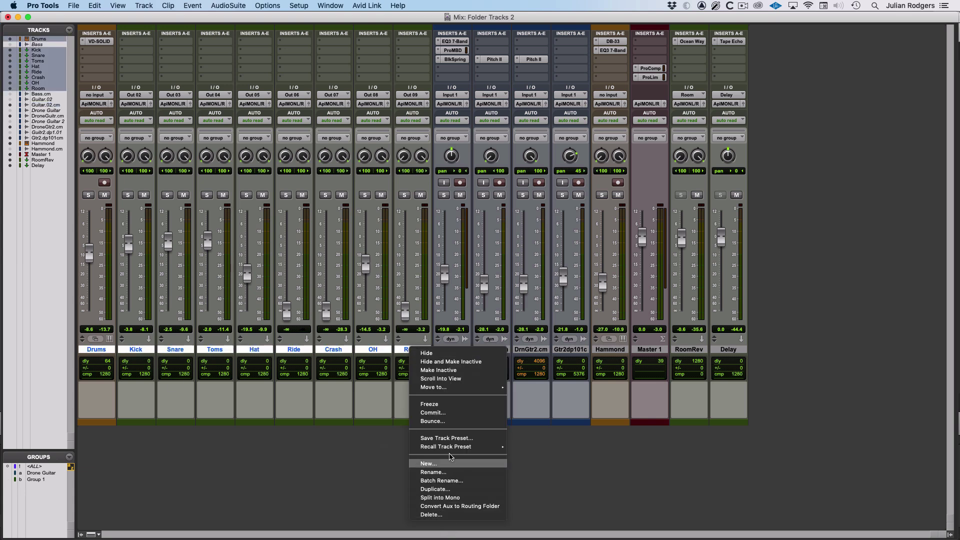
pyautogui.moveTo(452, 388)
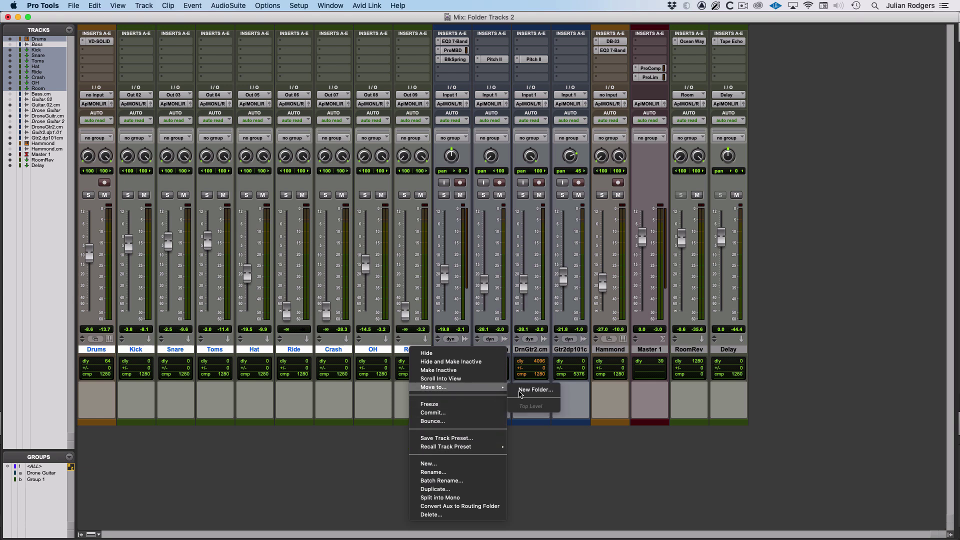
pyautogui.click(546, 394)
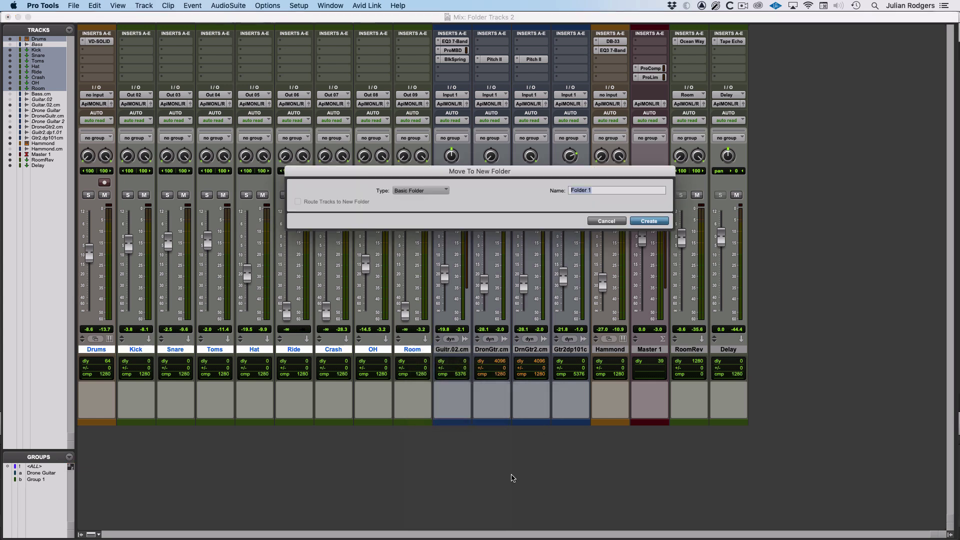
pyautogui.write('SOLID 1')
pyautogui.press('Return')
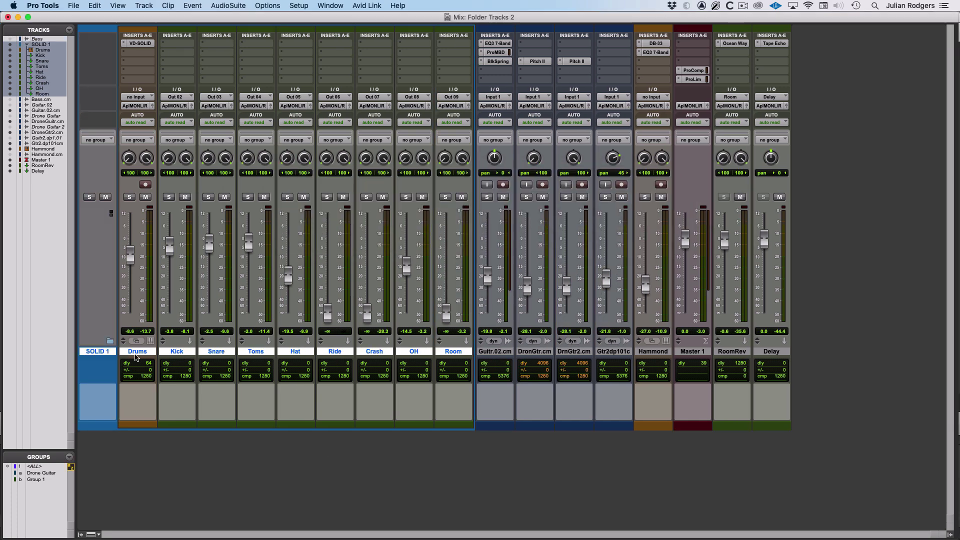
# - Toggle the SOLID 1 folder open and closed, then play the drums and lower OH to -15.0
pyautogui.click(109, 341)
pyautogui.click(109, 341)
pyautogui.click(109, 342)
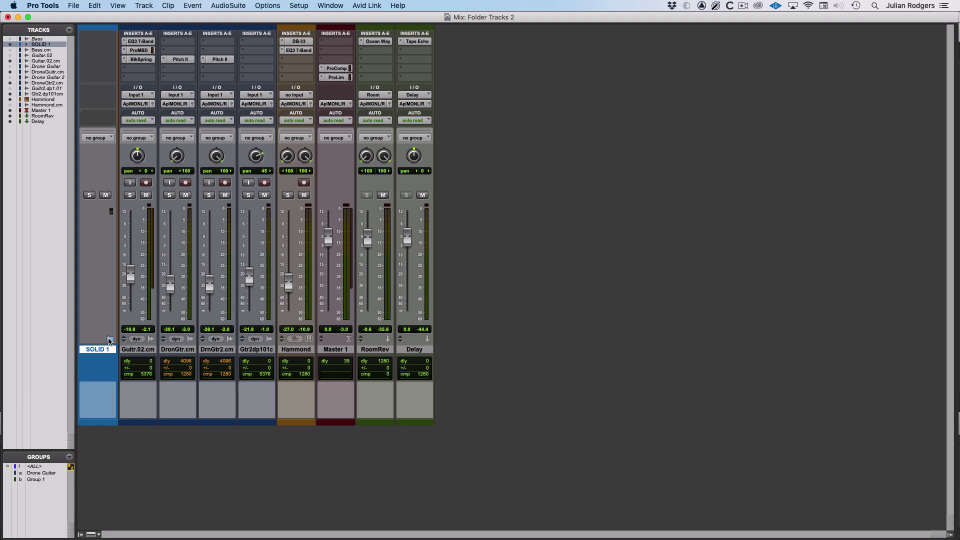
pyautogui.click(109, 341)
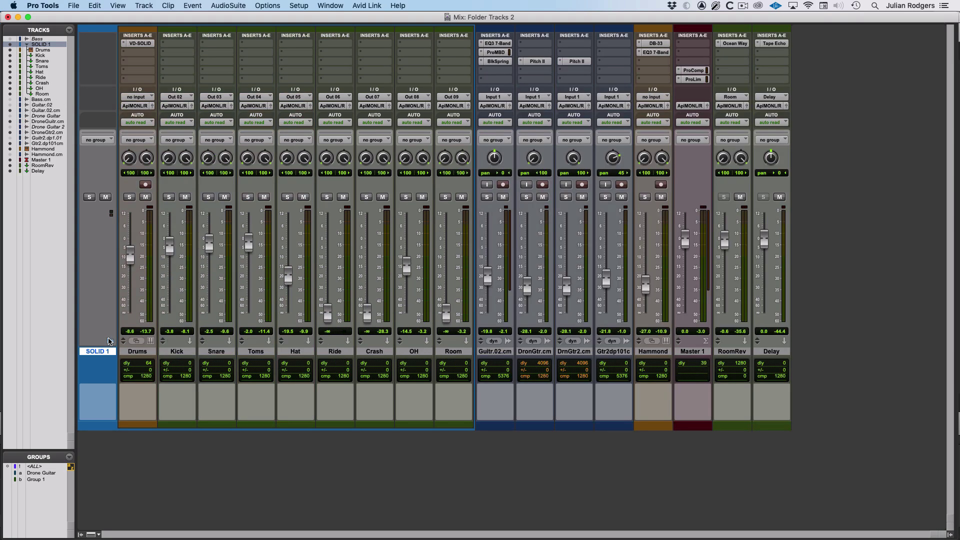
pyautogui.click(109, 341)
pyautogui.click(108, 341)
pyautogui.click(109, 341)
pyautogui.click(109, 341)
pyautogui.click(109, 341)
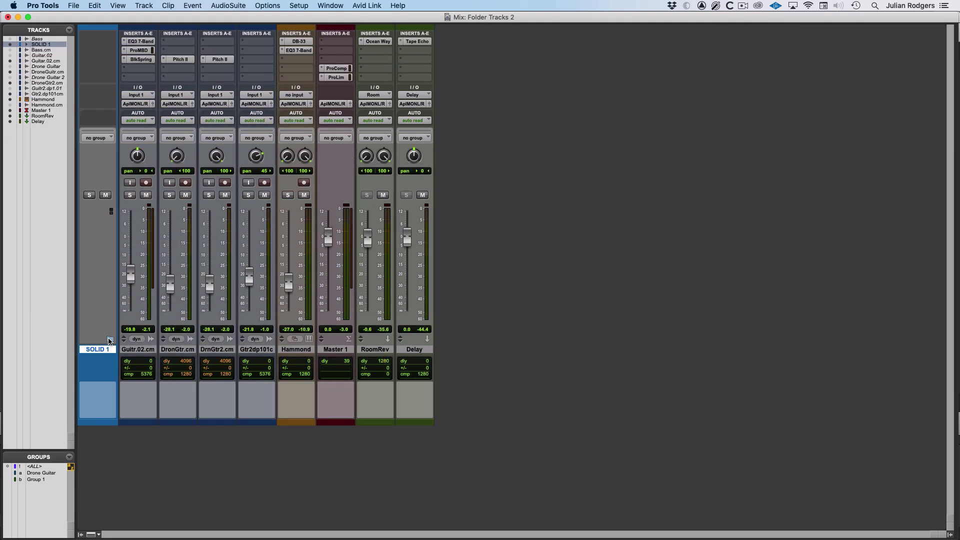
pyautogui.click(109, 341)
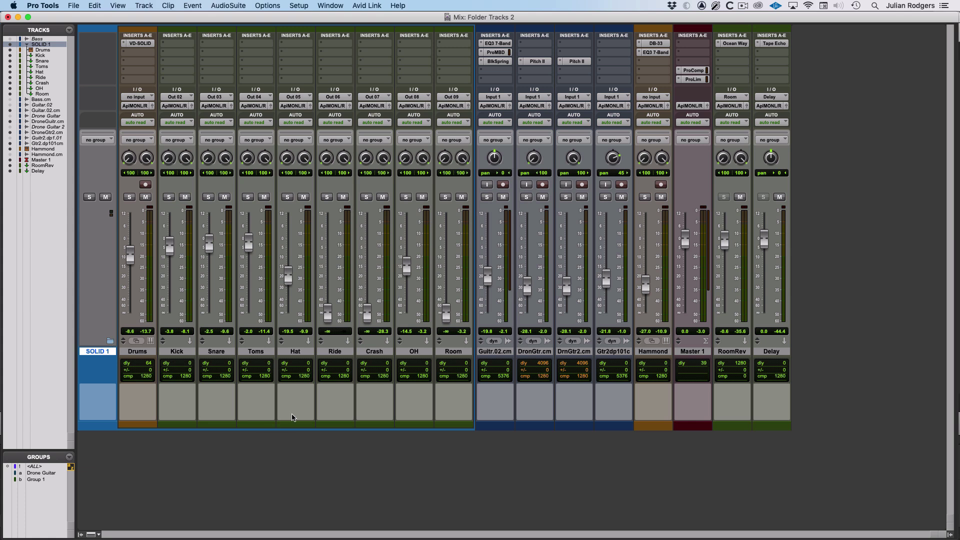
pyautogui.press('space')
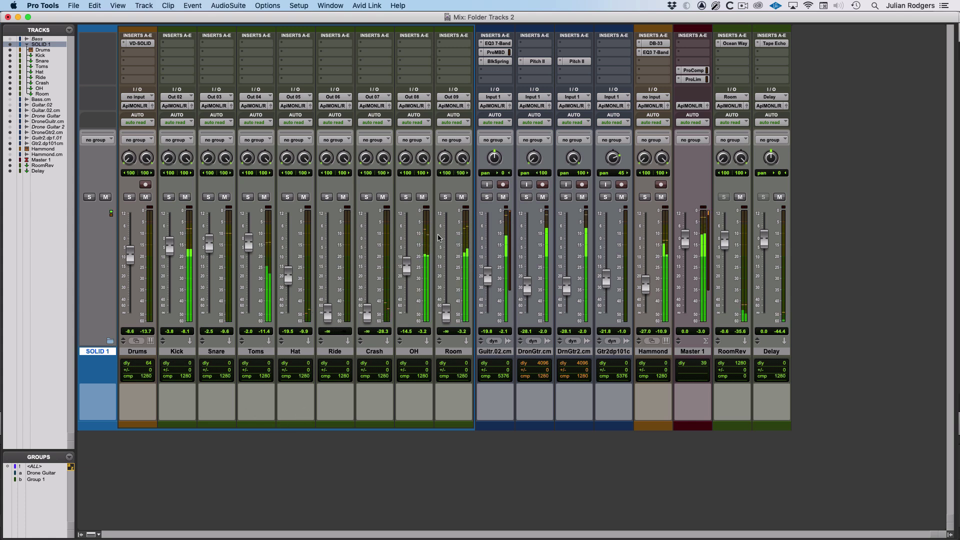
pyautogui.moveTo(406, 268)
pyautogui.mouseDown()
pyautogui.moveTo(407, 295)
pyautogui.moveTo(407, 255)
pyautogui.moveTo(409, 274)
pyautogui.mouseUp()
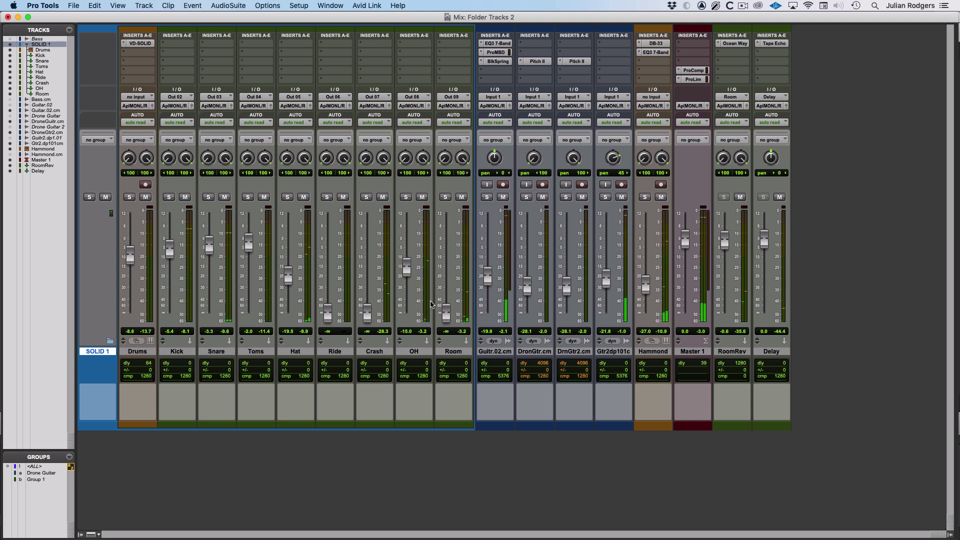
# - Duplicate the SOLID 1 folder with its drum tracks as Drums.dup1 through Room.dup1
pyautogui.rightClick(97, 353)
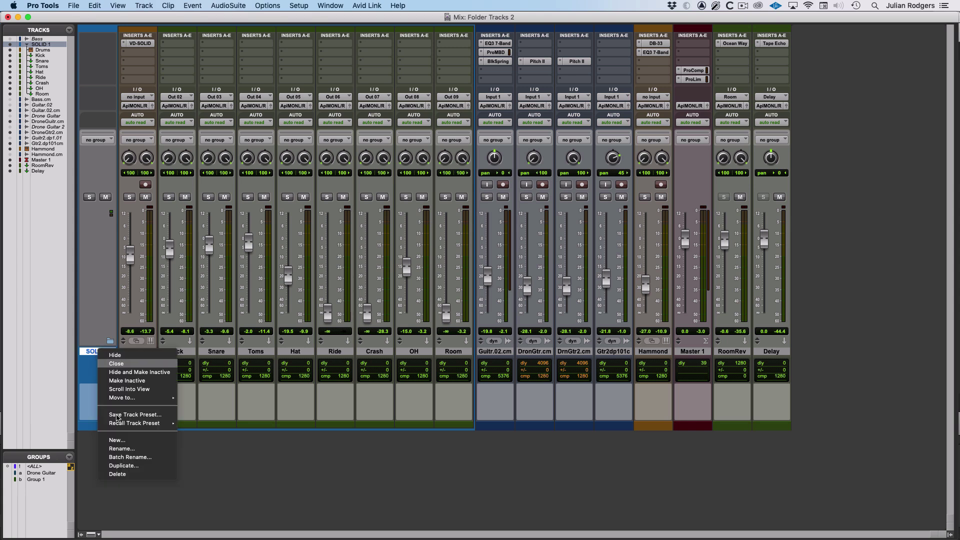
pyautogui.click(123, 466)
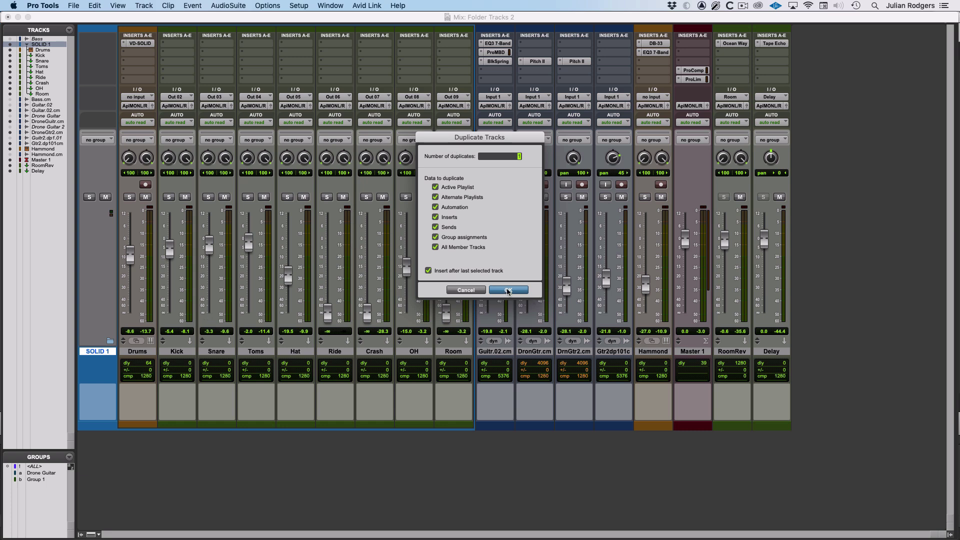
pyautogui.click(508, 290)
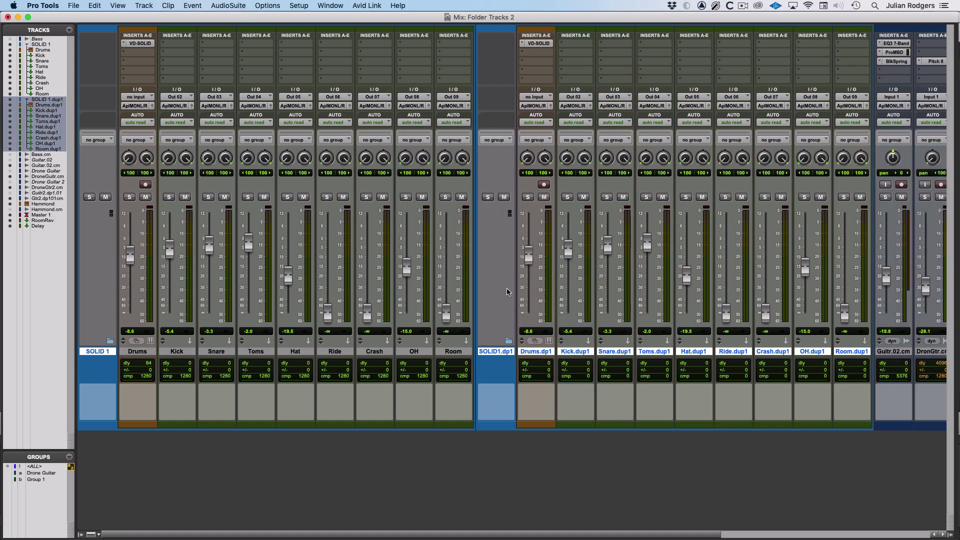
# - Rename the duplicated folder to SOLID 2
pyautogui.doubleClick(503, 351)
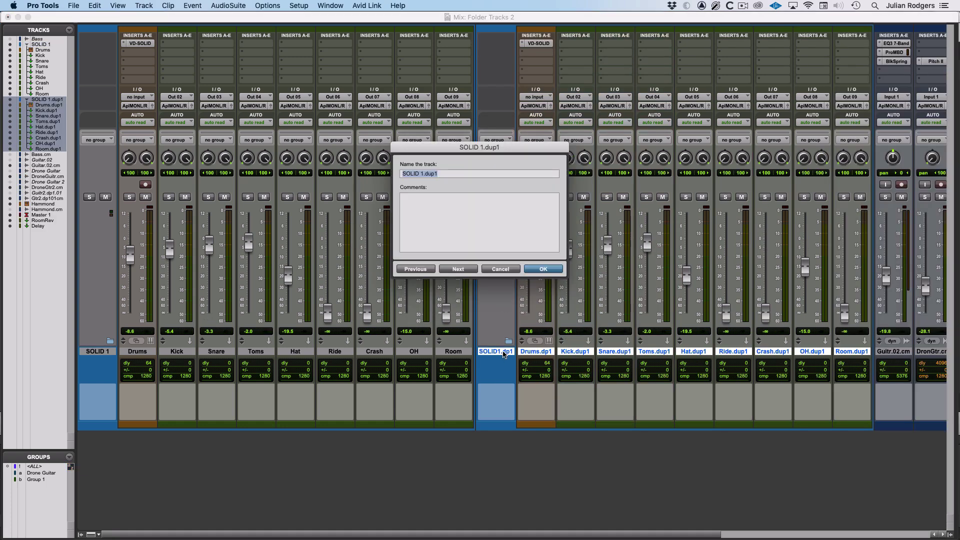
pyautogui.click(448, 174)
pyautogui.write('2')
pyautogui.press('Return')
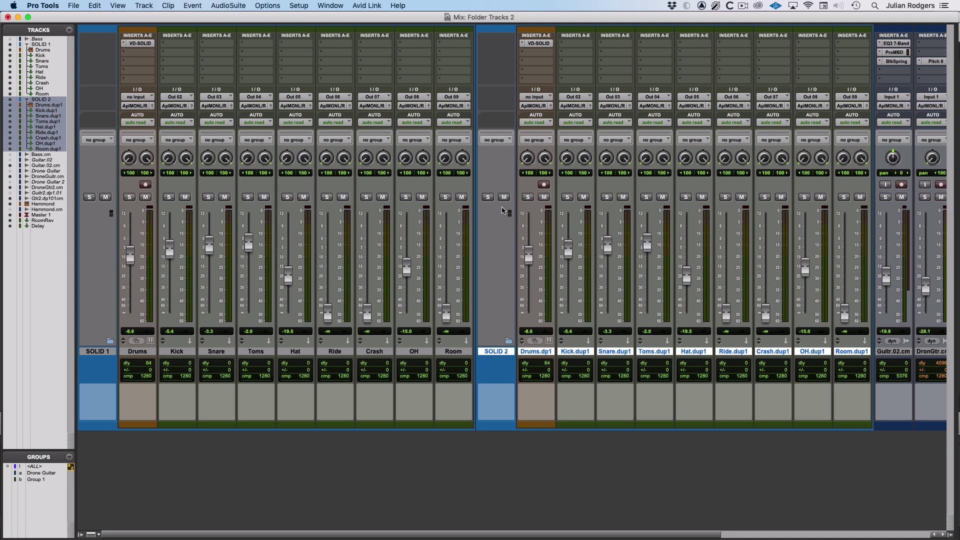
# - Play SOLID 2 and rebalance its copies: Kick.dup1 +0.2, Snare.dup1 -9.9, Room.dup1 about -3.3
pyautogui.click(488, 198)
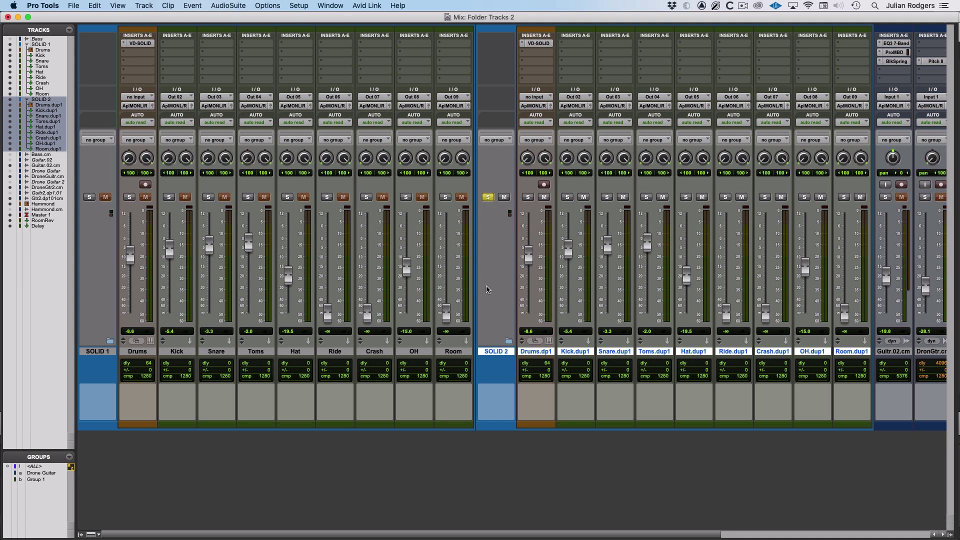
pyautogui.press('space')
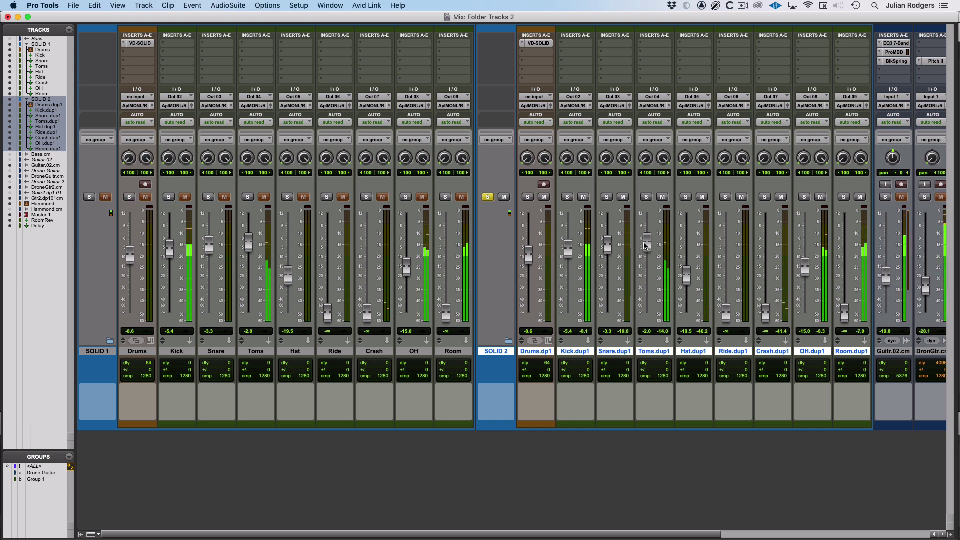
pyautogui.moveTo(646, 243)
pyautogui.mouseDown()
pyautogui.moveTo(652, 305)
pyautogui.moveTo(659, 216)
pyautogui.moveTo(659, 243)
pyautogui.mouseUp()
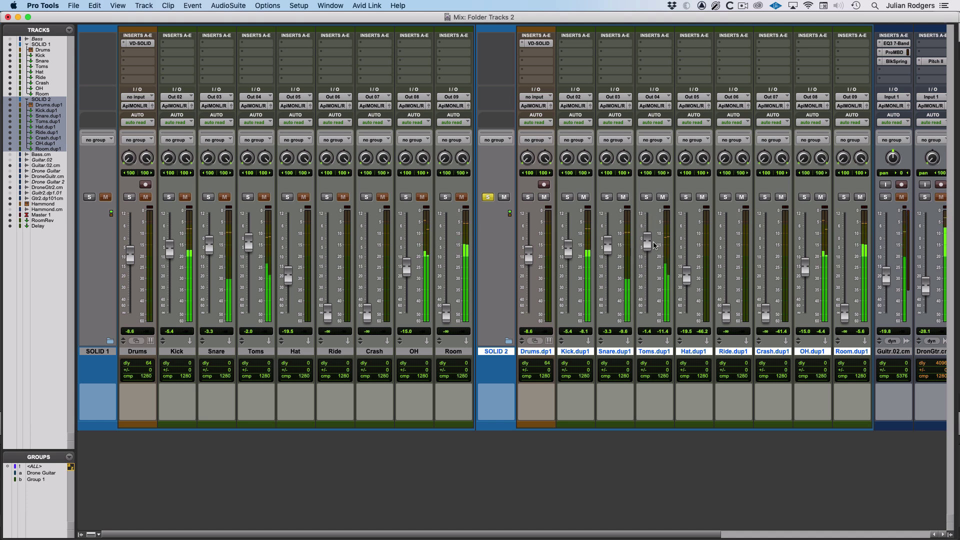
pyautogui.click(487, 197)
pyautogui.click(89, 196)
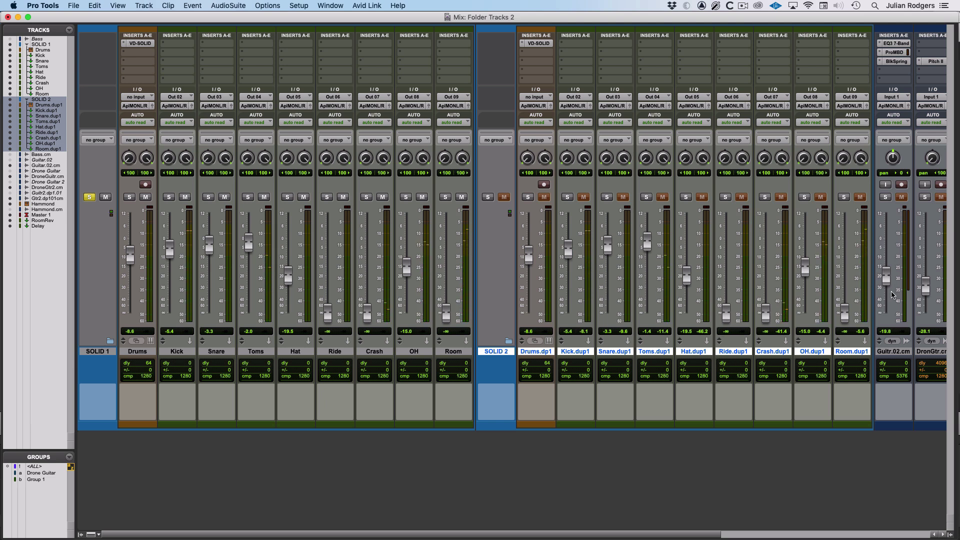
pyautogui.moveTo(843, 315); pyautogui.dragTo(844, 245)
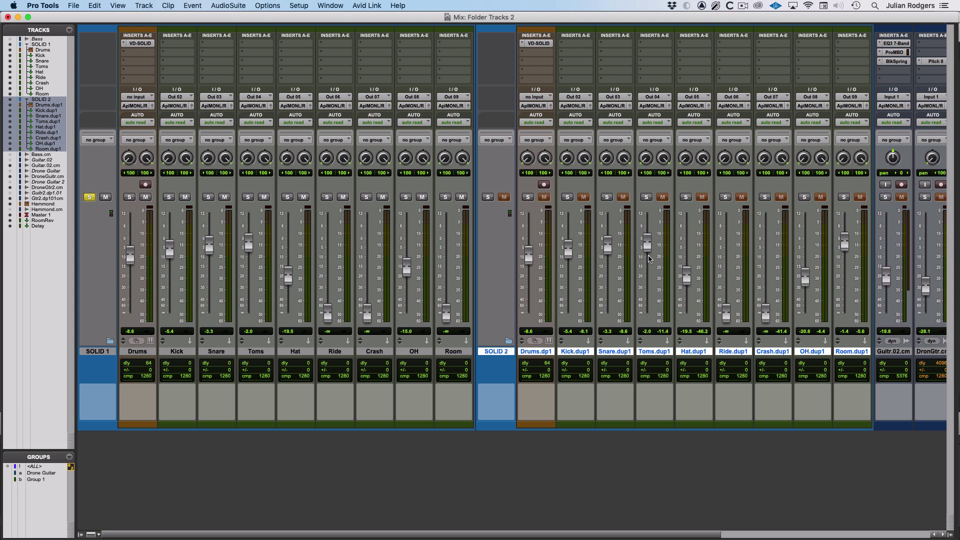
pyautogui.moveTo(652, 265); pyautogui.dragTo(650, 274)
pyautogui.moveTo(608, 250); pyautogui.dragTo(571, 242)
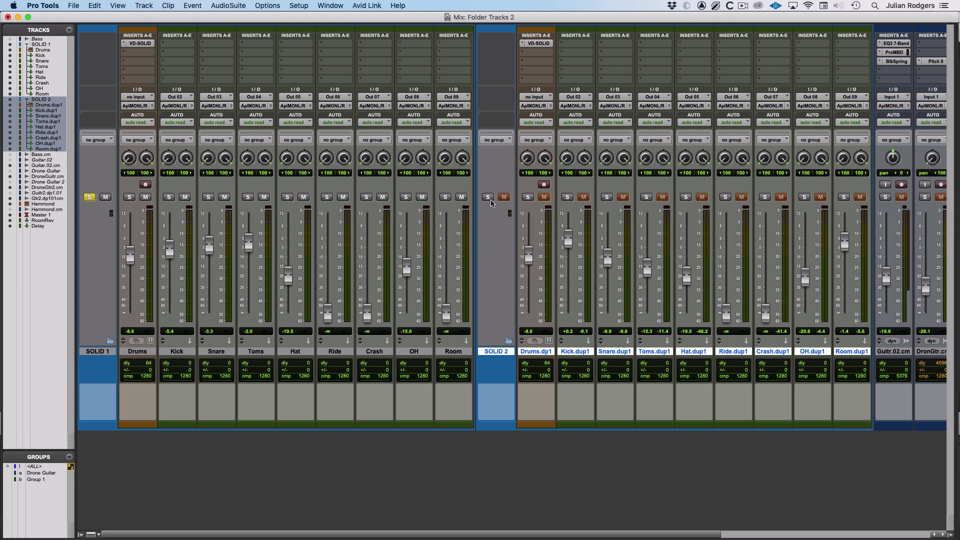
# - Switch the solo back and forth between SOLID 1 and SOLID 2 during playback, ending on SOLID 2
pyautogui.click(489, 198)
pyautogui.press('space')
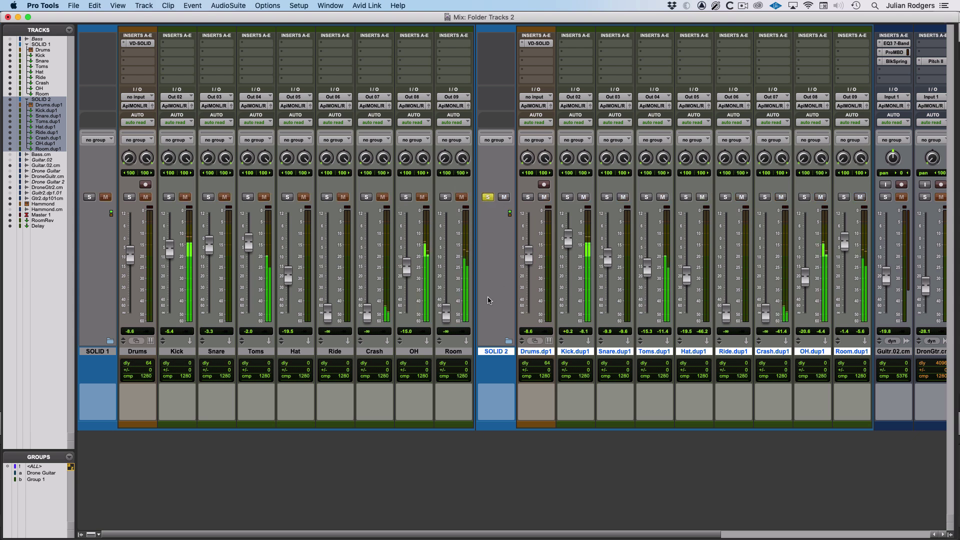
pyautogui.click(90, 197)
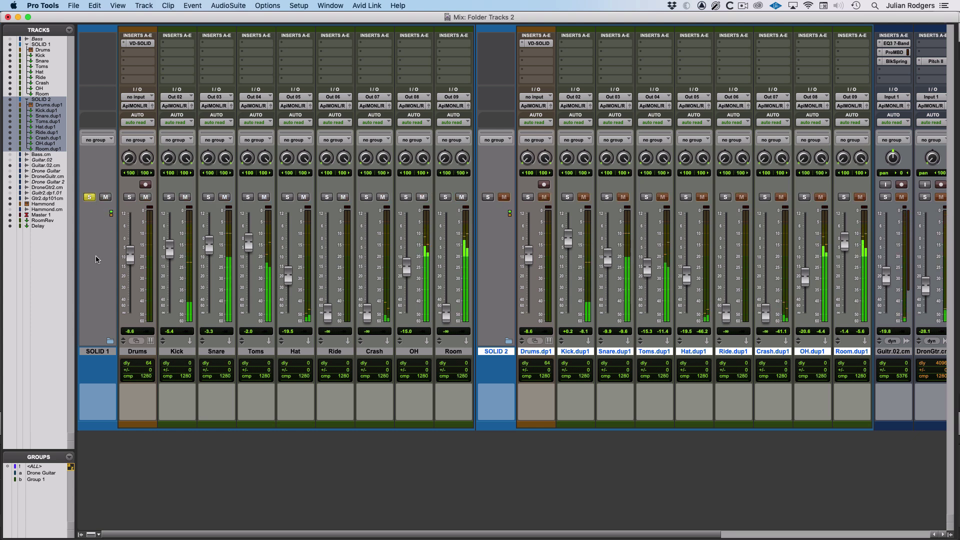
pyautogui.click(488, 196)
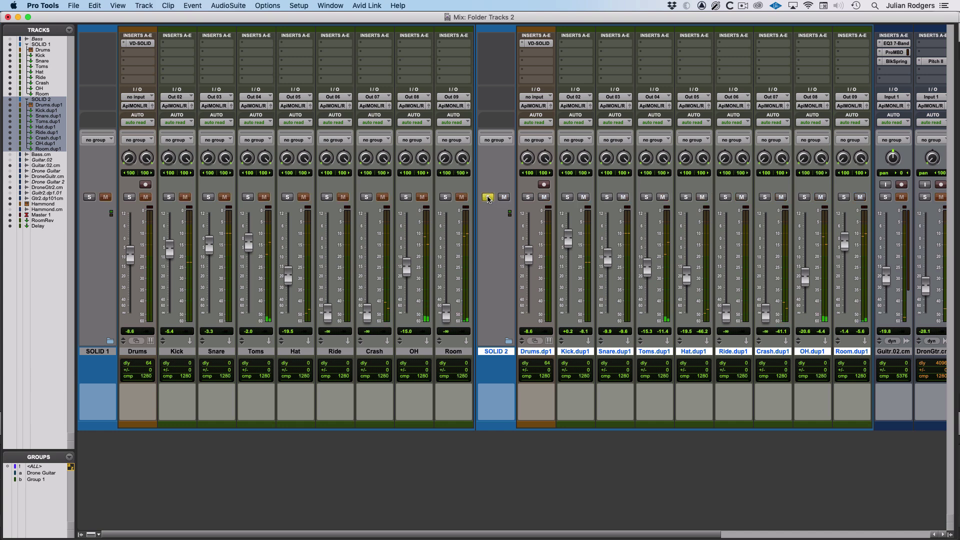
pyautogui.click(90, 198)
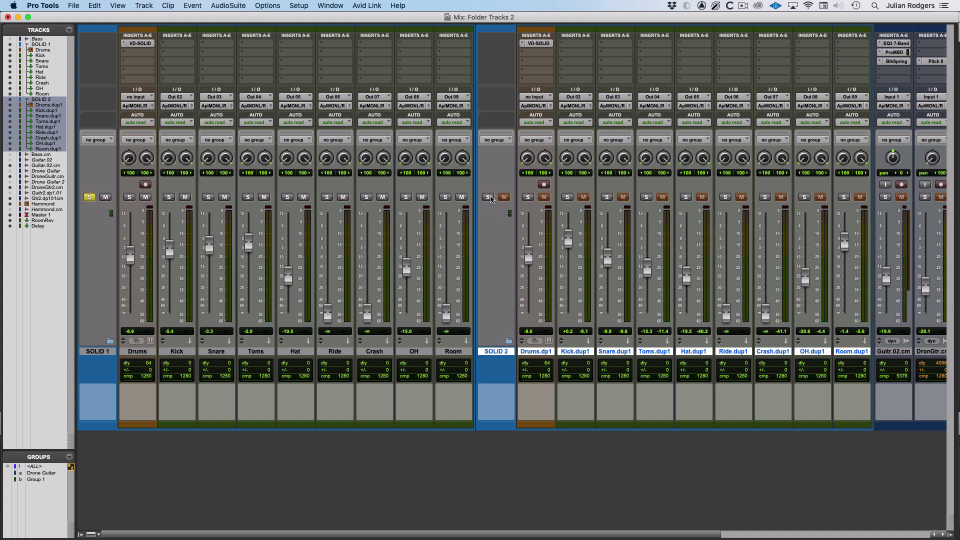
pyautogui.click(489, 197)
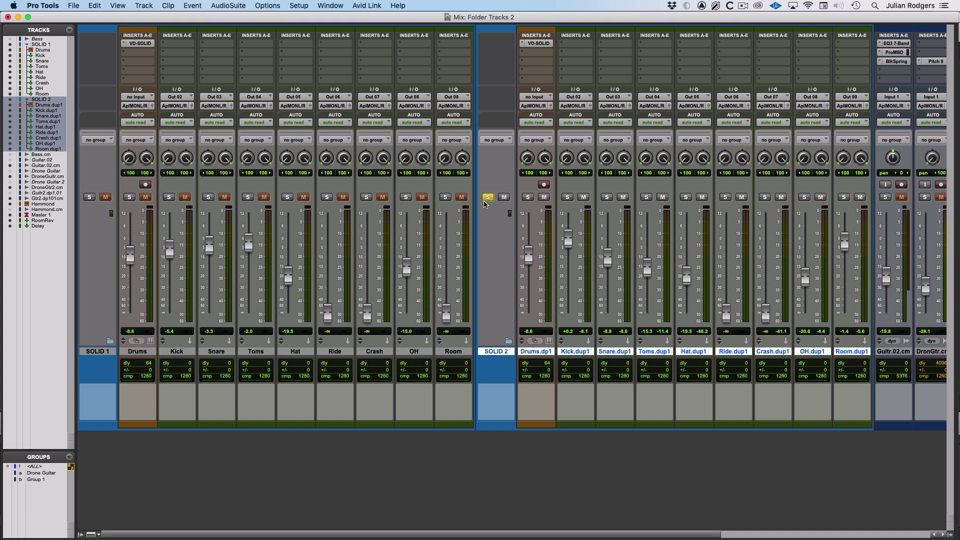
# - Set the Solo Mode to X-OR so each new solo cancels the previous one
pyautogui.click(268, 6)
pyautogui.moveTo(305, 278)
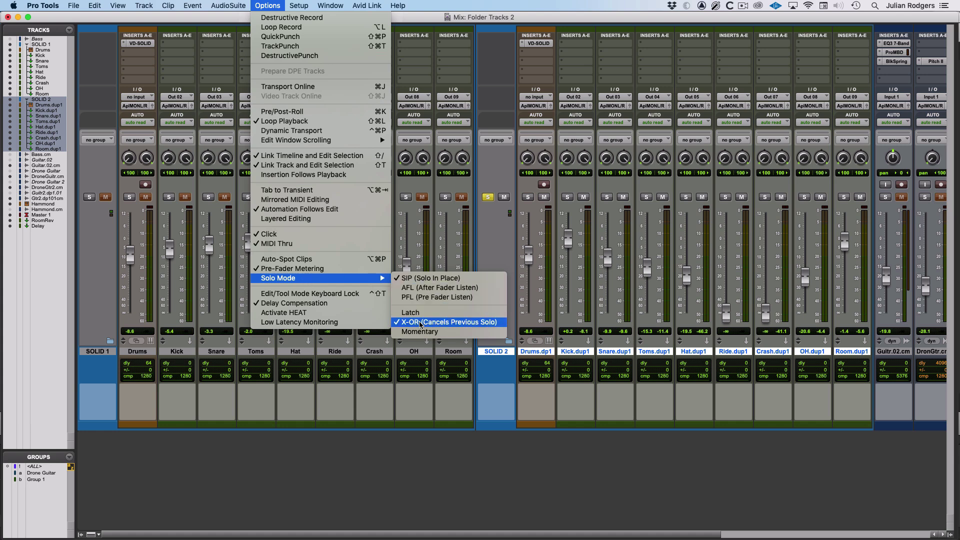
pyautogui.click(505, 460)
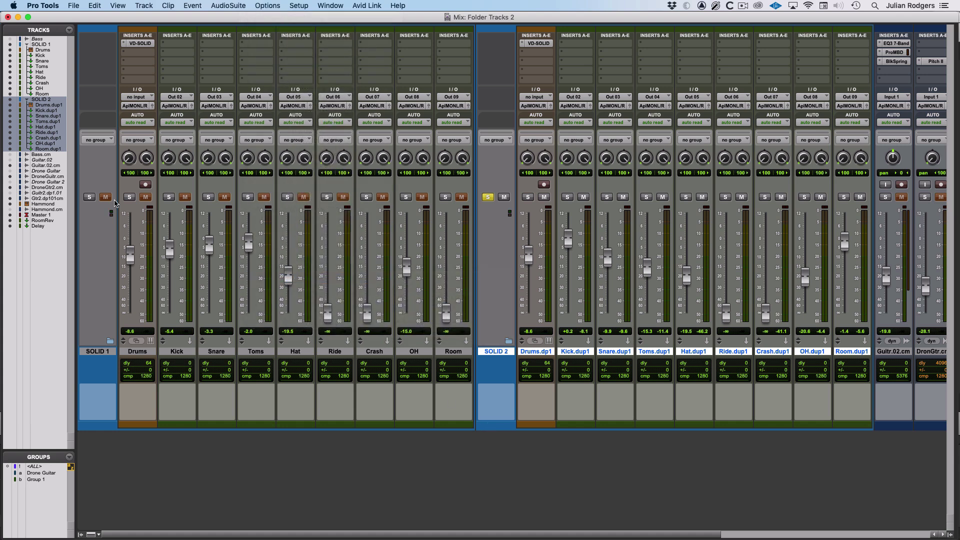
# - Play and alternate solos between SOLID 1 and SOLID 2, then mute and unmute both folders
pyautogui.press('space')
pyautogui.click(89, 197)
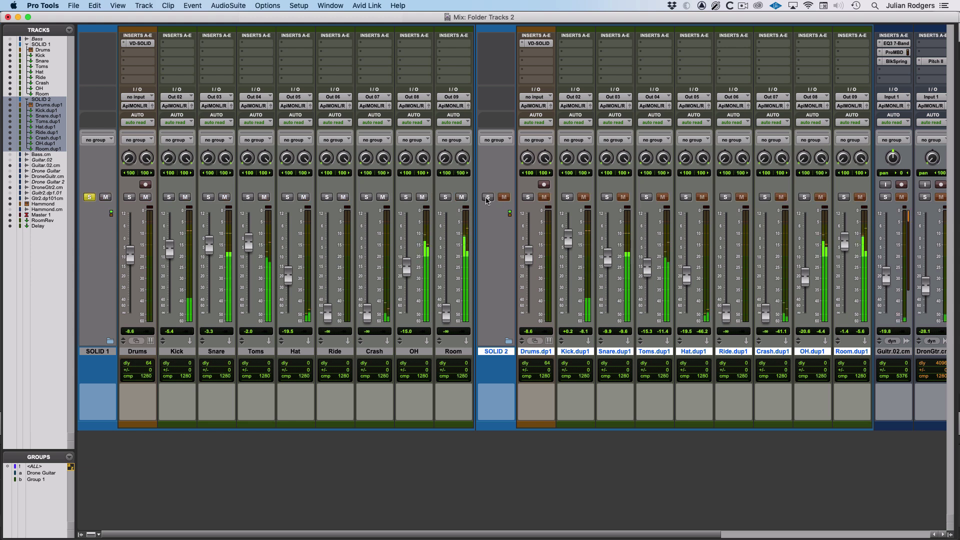
pyautogui.click(90, 198)
pyautogui.click(92, 199)
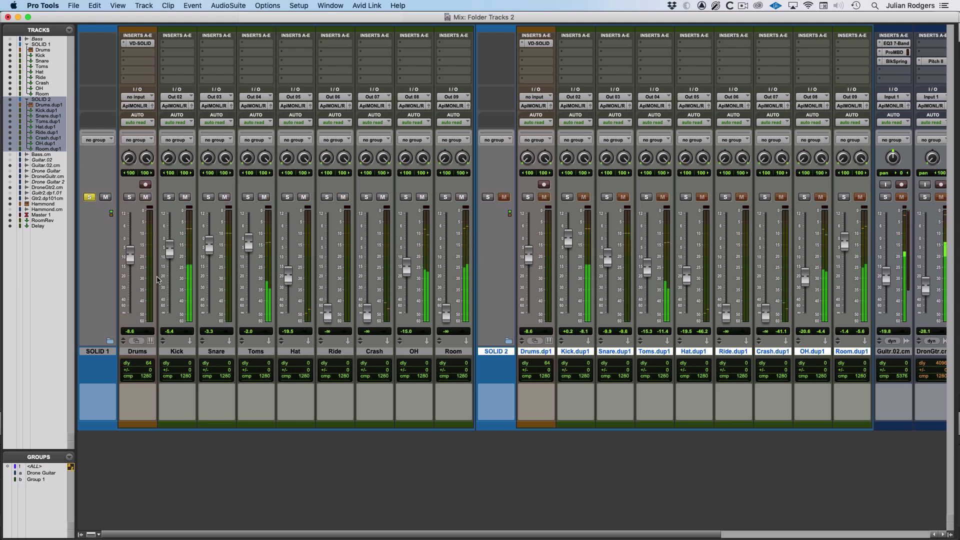
pyautogui.click(90, 197)
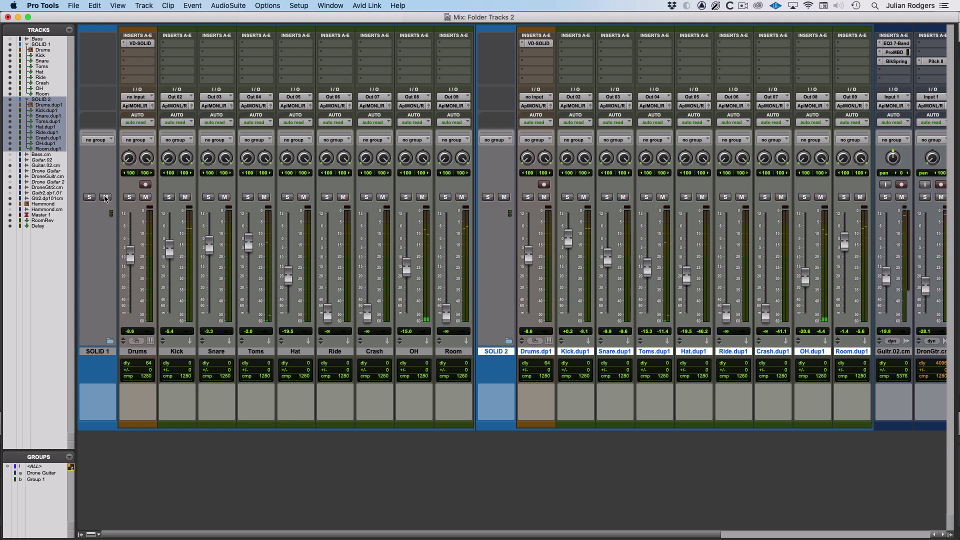
pyautogui.click(106, 197)
pyautogui.click(504, 197)
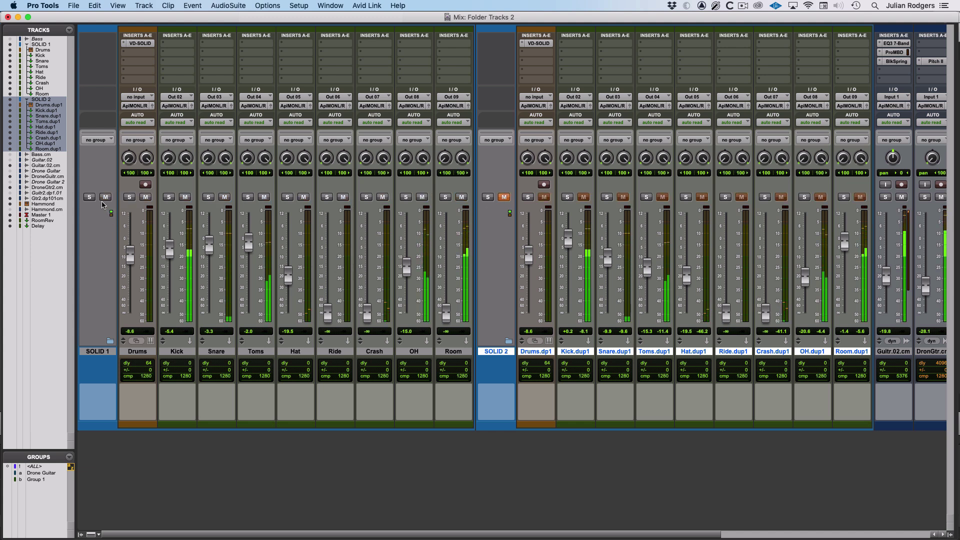
pyautogui.click(504, 197)
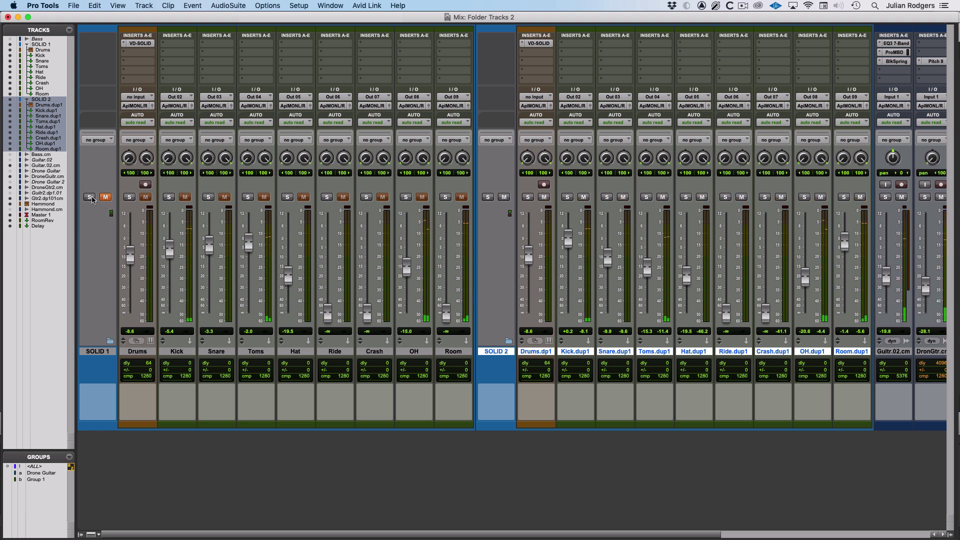
pyautogui.click(105, 197)
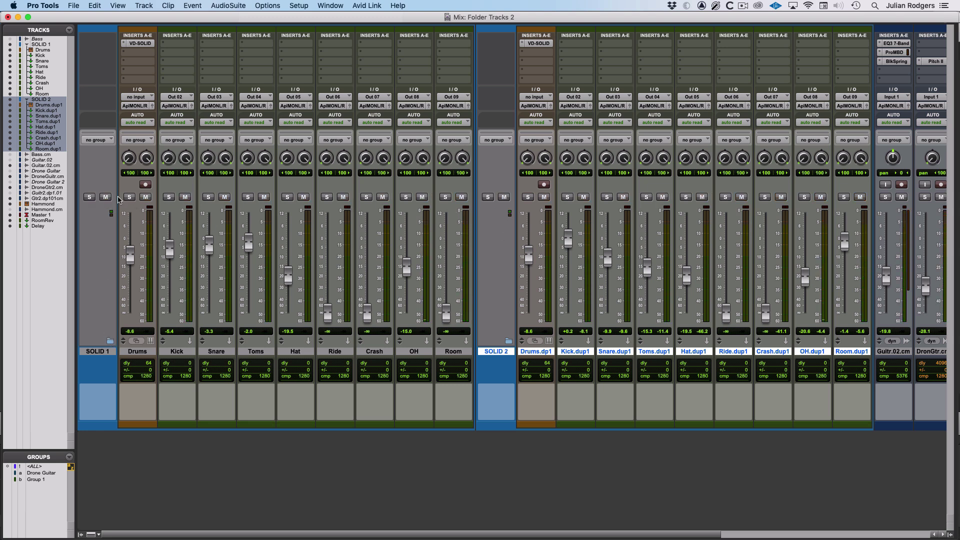
# - Solo SOLID 1 and glance at the Edit window before returning to the Mix window
pyautogui.click(90, 197)
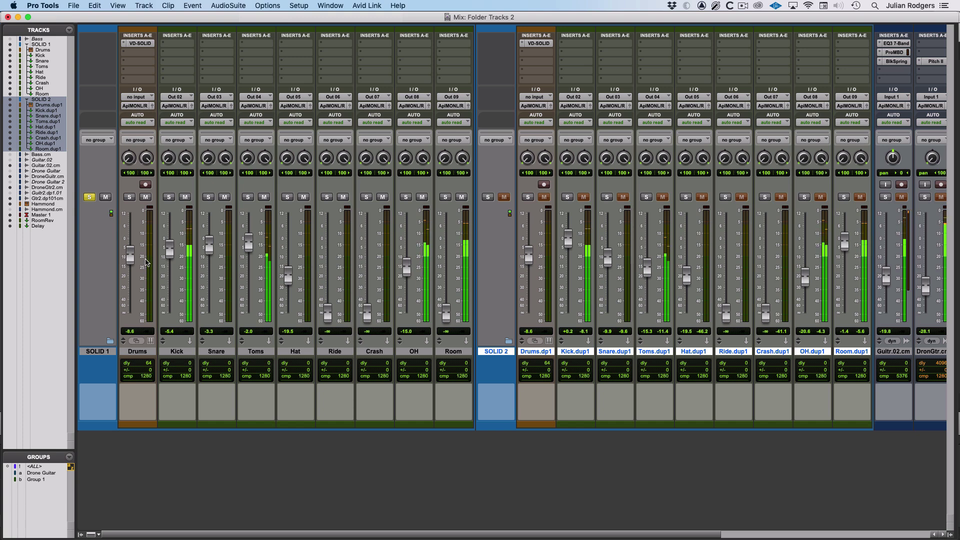
pyautogui.press('super+equal')
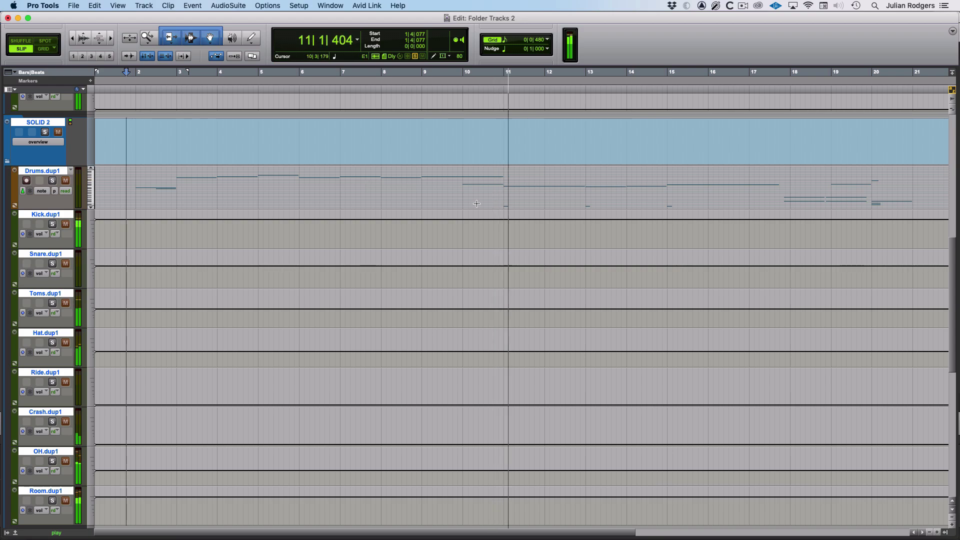
pyautogui.press('super+equal')
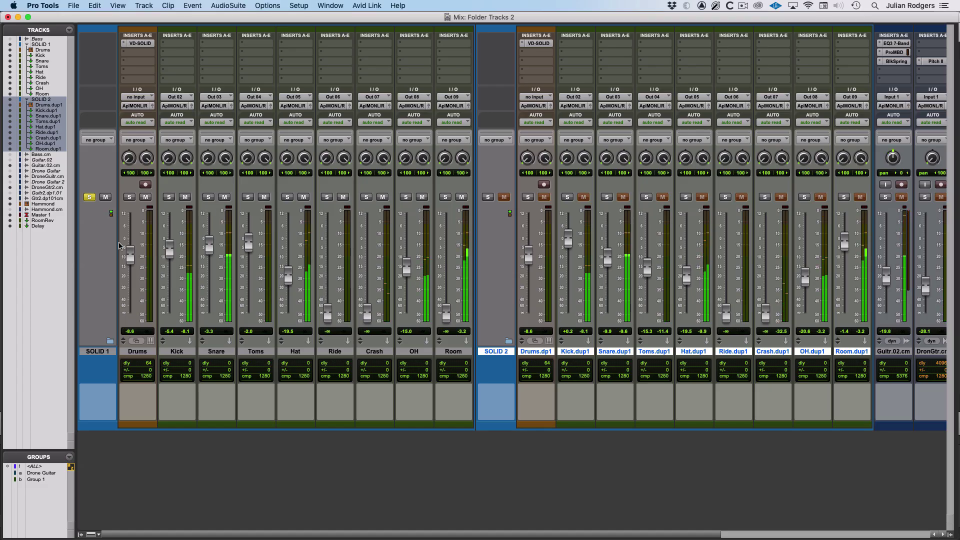
# - Clear the SOLID 1 solo and collapse both the SOLID 1 and SOLID 2 folders
pyautogui.click(89, 197)
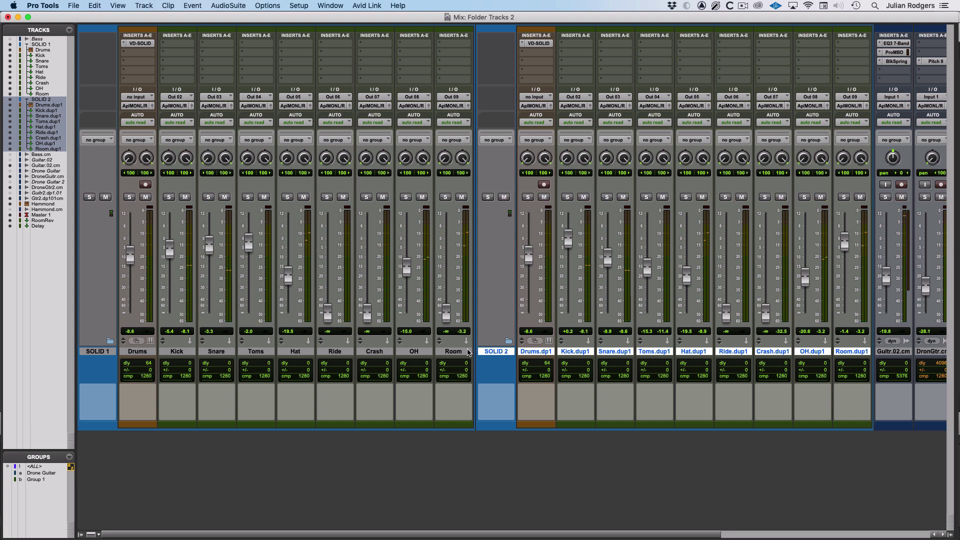
pyautogui.click(110, 341)
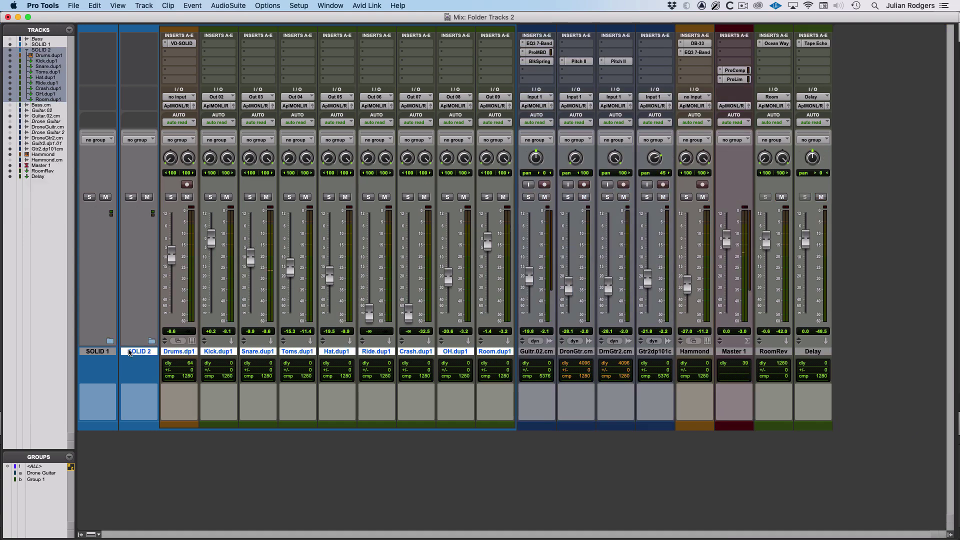
pyautogui.click(152, 340)
# - Move Guitr.02.cm through Delay into a new basic folder named Folder 1
pyautogui.click(190, 350)
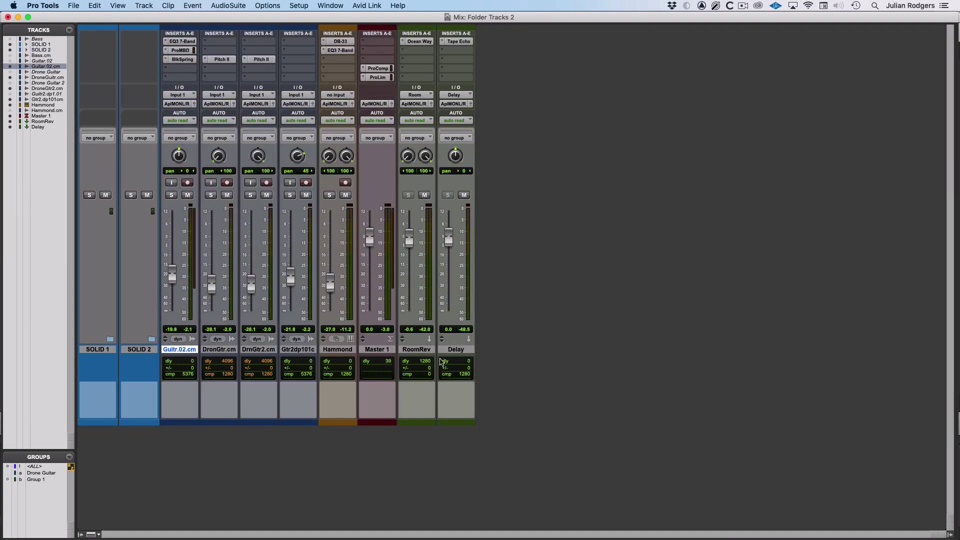
pyautogui.keyDown('shift'); pyautogui.click(454, 349); pyautogui.keyUp('shift')
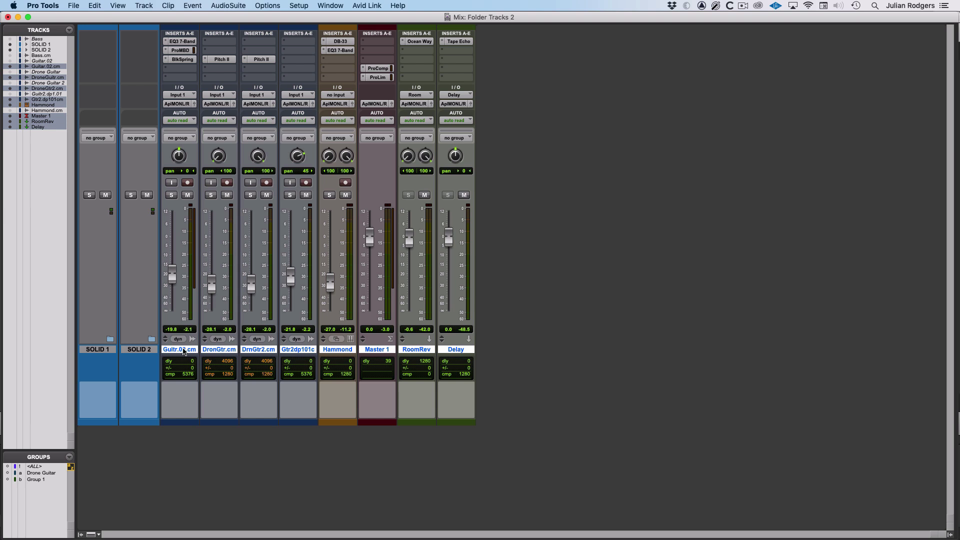
pyautogui.rightClick(183, 352)
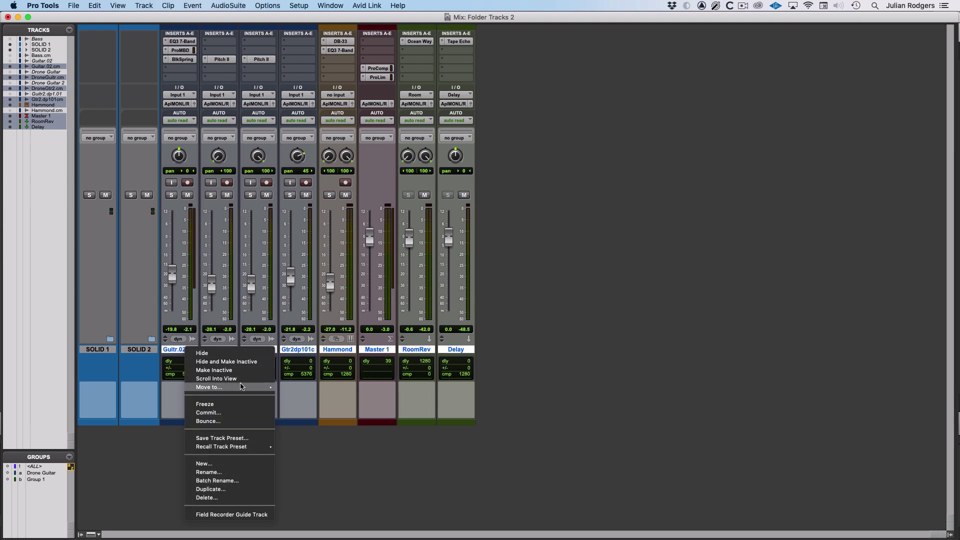
pyautogui.moveTo(240, 386)
pyautogui.click(308, 392)
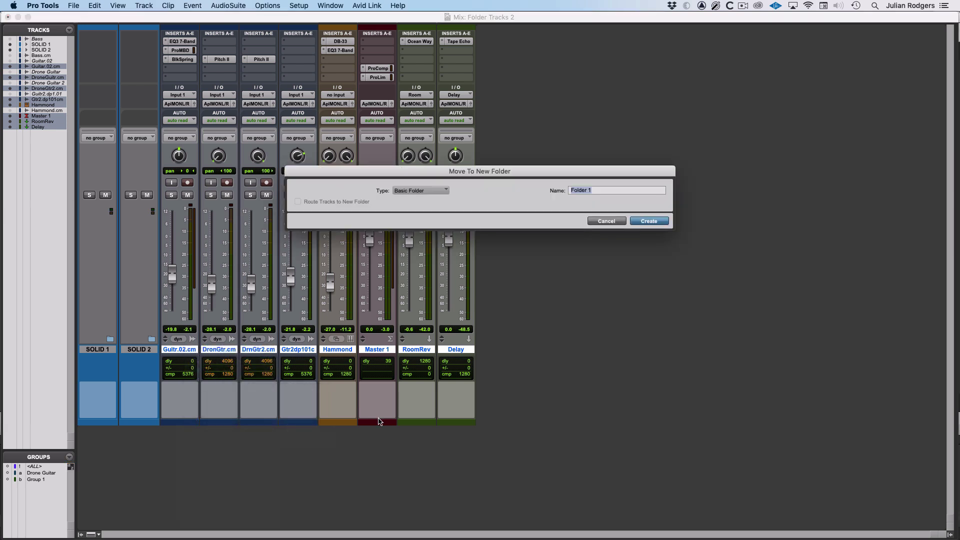
pyautogui.click(648, 221)
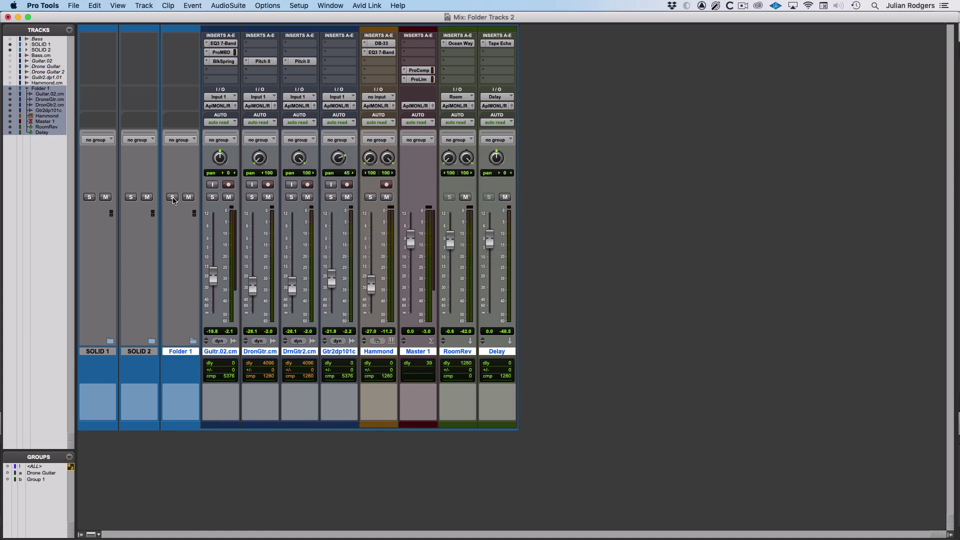
# - Make Folder 1 solo-safe, solo SOLID 1 and start playback
pyautogui.keyDown('super'); pyautogui.click(173, 197); pyautogui.keyUp('super')
pyautogui.click(89, 197)
pyautogui.press('space')
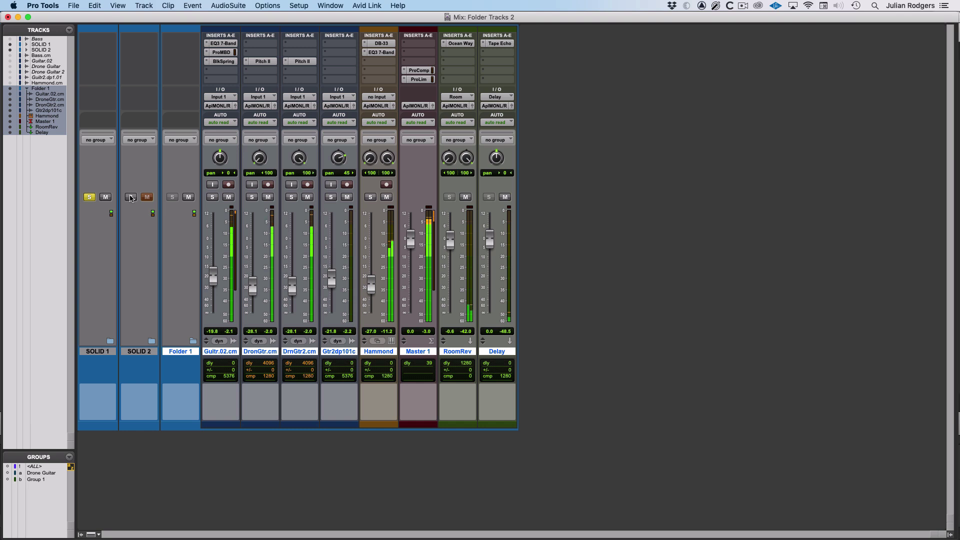
# - Alternate the solo between SOLID 2 and SOLID 1 several times, ending on SOLID 1
pyautogui.click(131, 197)
pyautogui.click(89, 197)
pyautogui.click(130, 197)
pyautogui.click(90, 196)
pyautogui.click(131, 197)
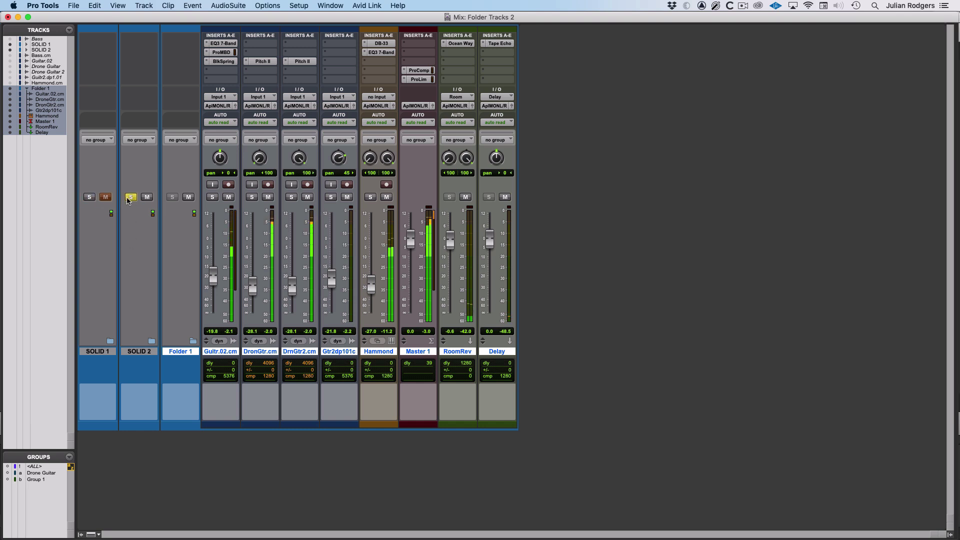
pyautogui.click(90, 197)
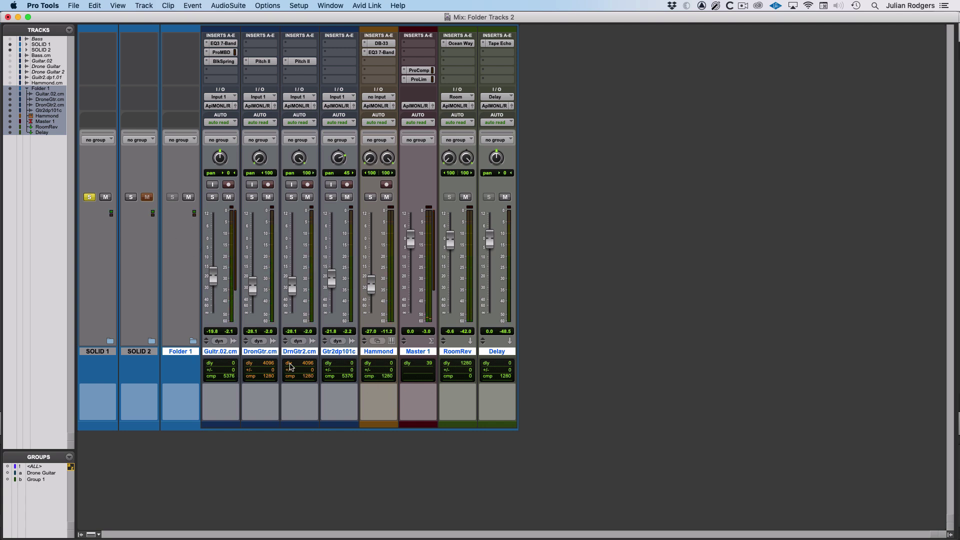
# - Move Master 1, RoomRev and Delay from Folder 1 to the top level, then view the Edit window
pyautogui.keyDown('alt'); pyautogui.click(419, 352); pyautogui.keyUp('alt')
pyautogui.click(415, 352)
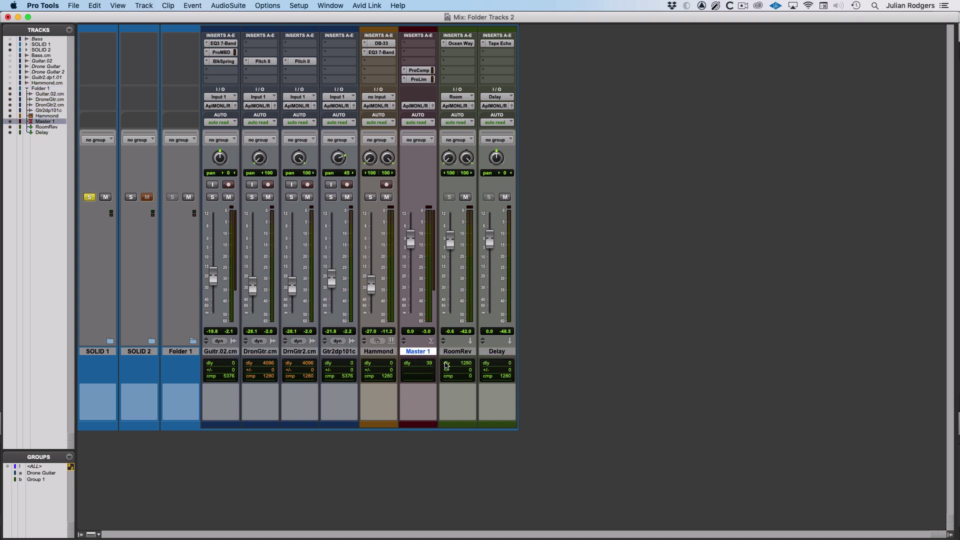
pyautogui.click(502, 351)
pyautogui.click(420, 350)
pyautogui.keyDown('shift'); pyautogui.click(496, 353); pyautogui.keyUp('shift')
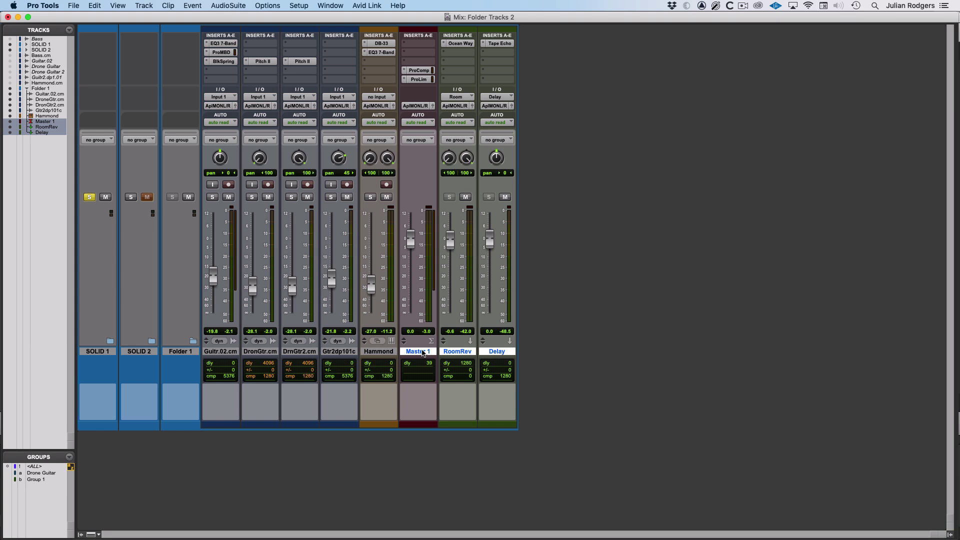
pyautogui.rightClick(422, 353)
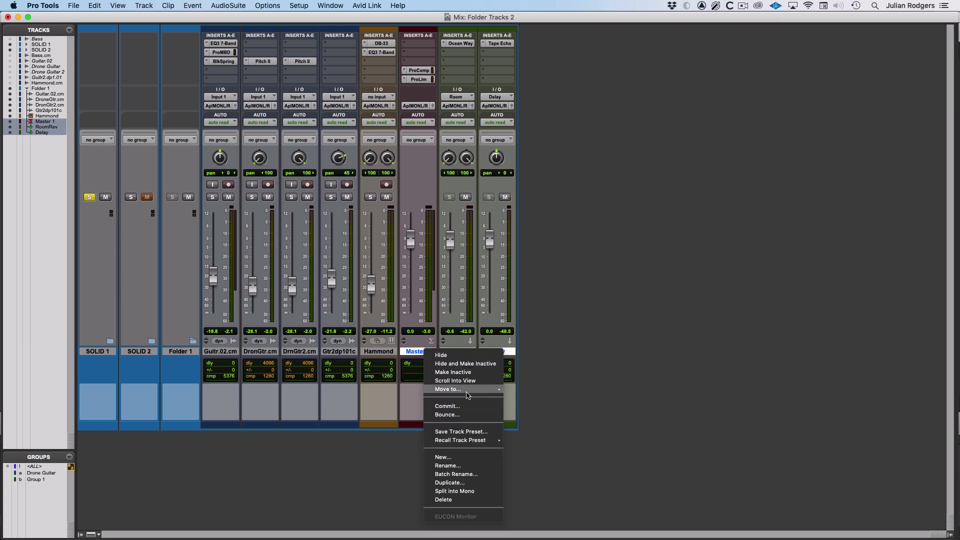
pyautogui.moveTo(468, 394)
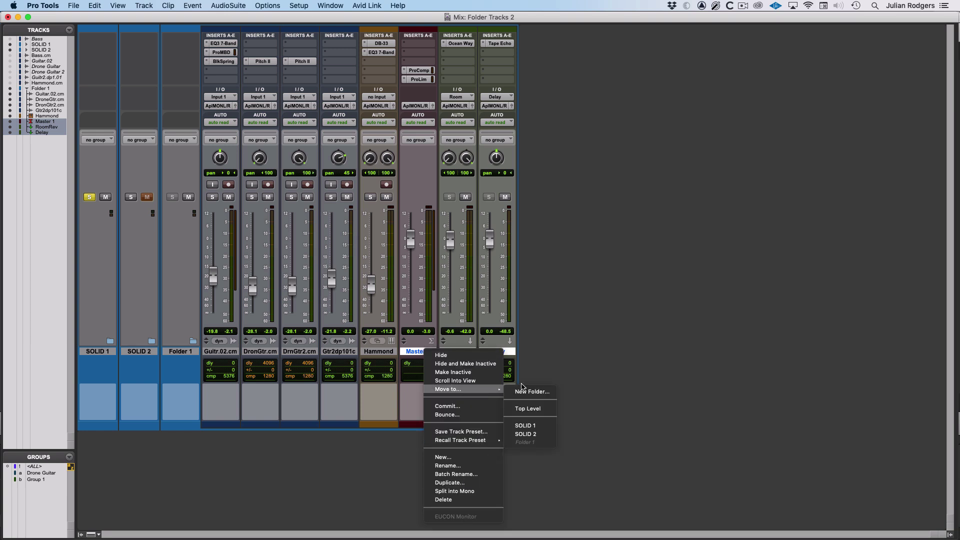
pyautogui.click(527, 408)
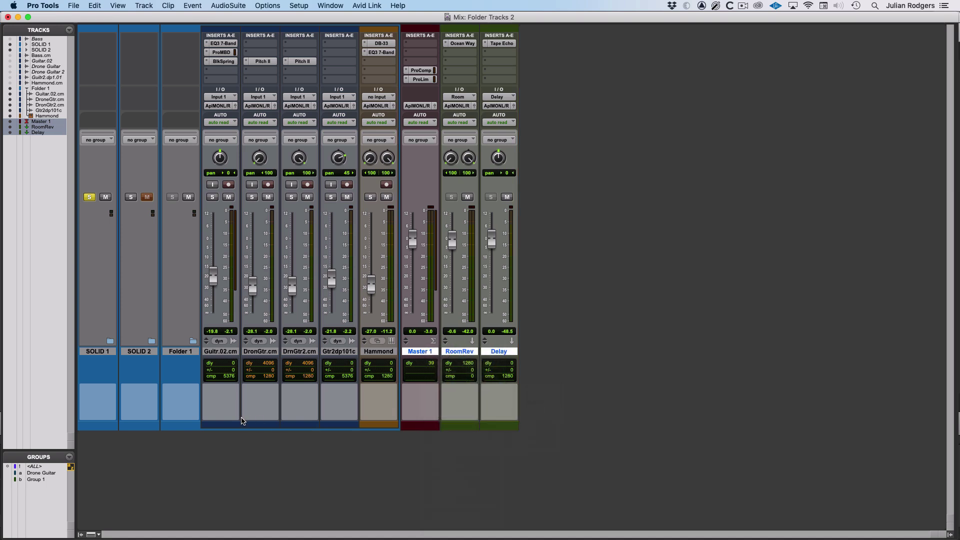
pyautogui.press('super+equal')
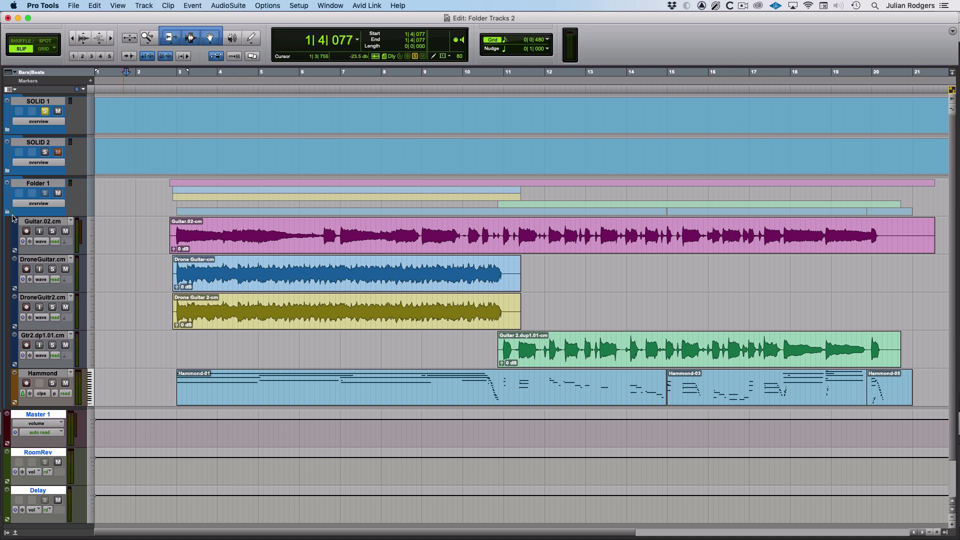
# - Collapse and re-expand Folder 1, then expand and collapse SOLID 2 in the Edit window
pyautogui.click(7, 212)
pyautogui.click(7, 212)
pyautogui.click(7, 171)
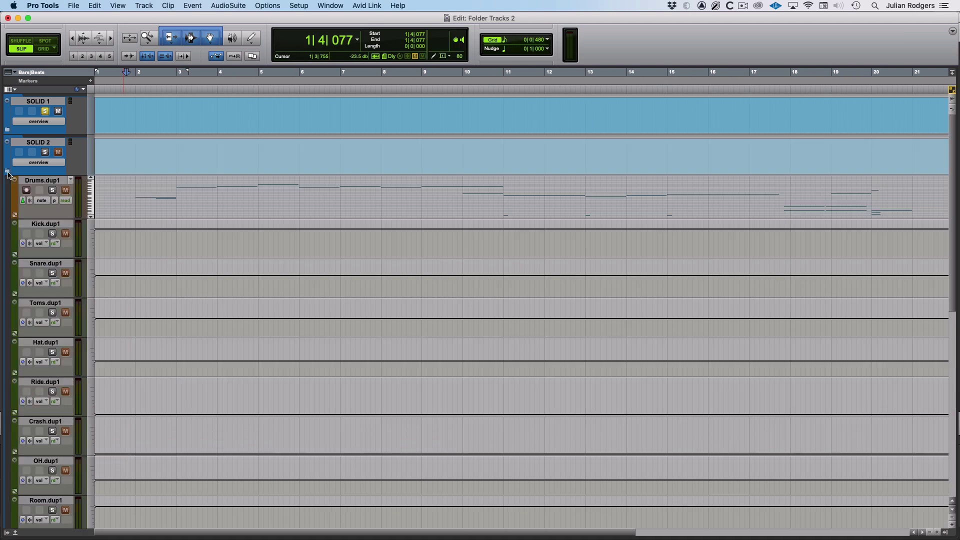
pyautogui.click(7, 172)
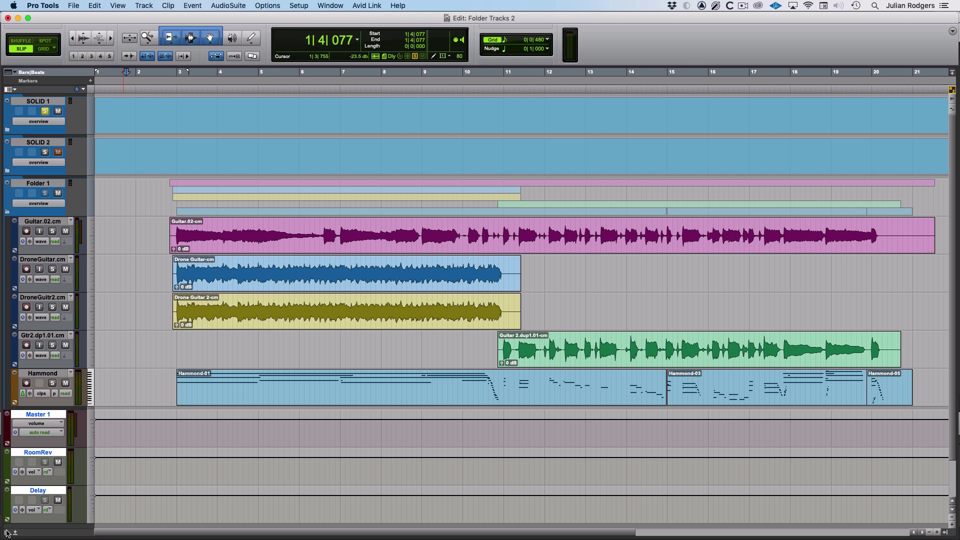
# - In the Mix window, expand then collapse SOLID 1 and SOLID 2, and select Master 1, RoomRev and Delay
pyautogui.press('super+equal')
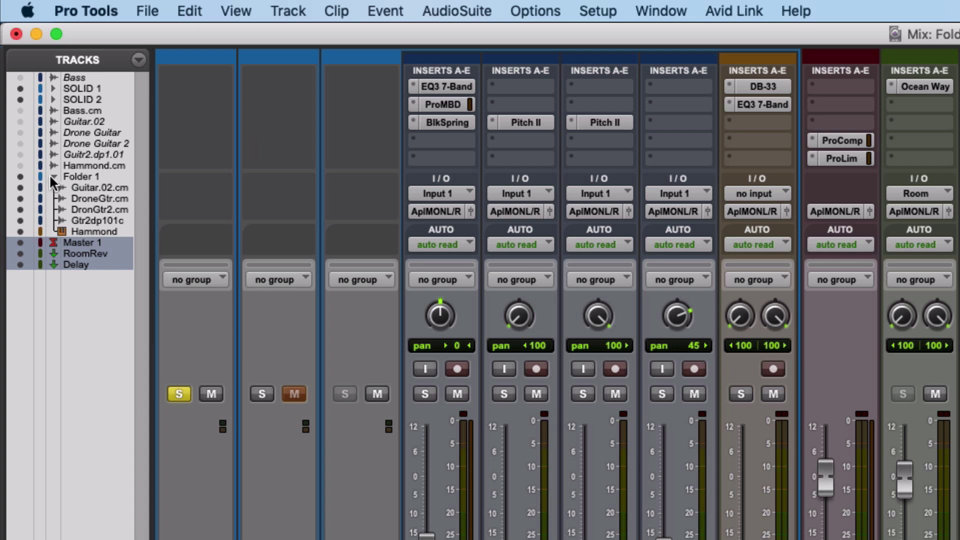
pyautogui.click(53, 88)
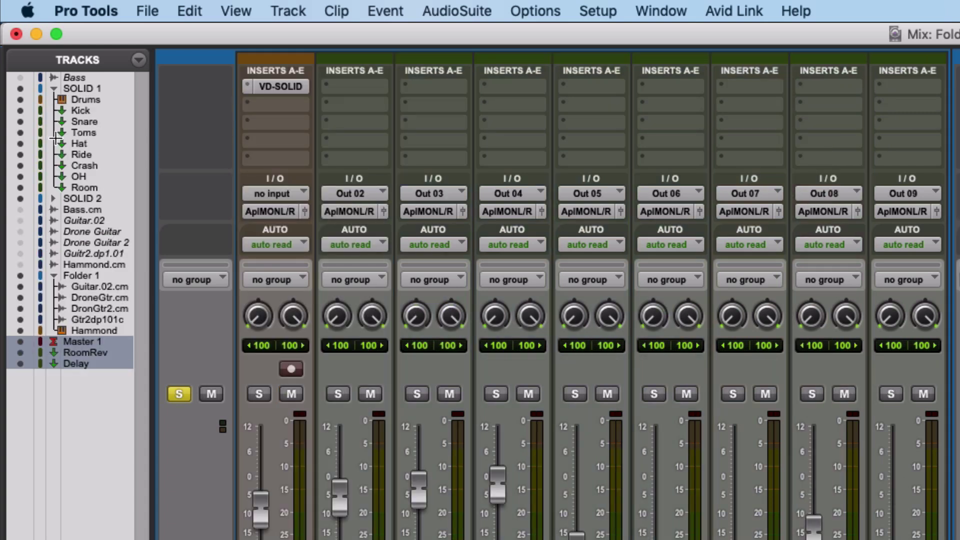
pyautogui.click(53, 198)
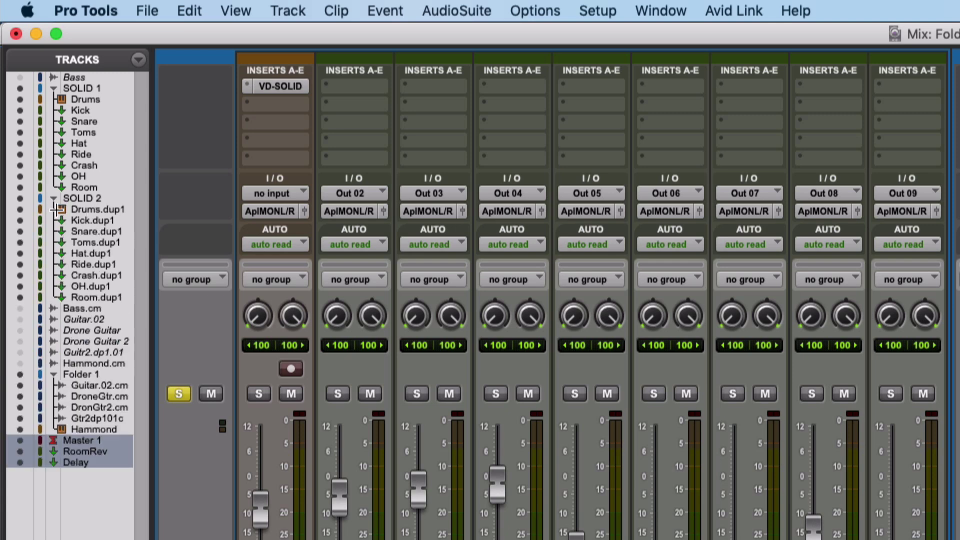
pyautogui.click(53, 88)
pyautogui.click(53, 100)
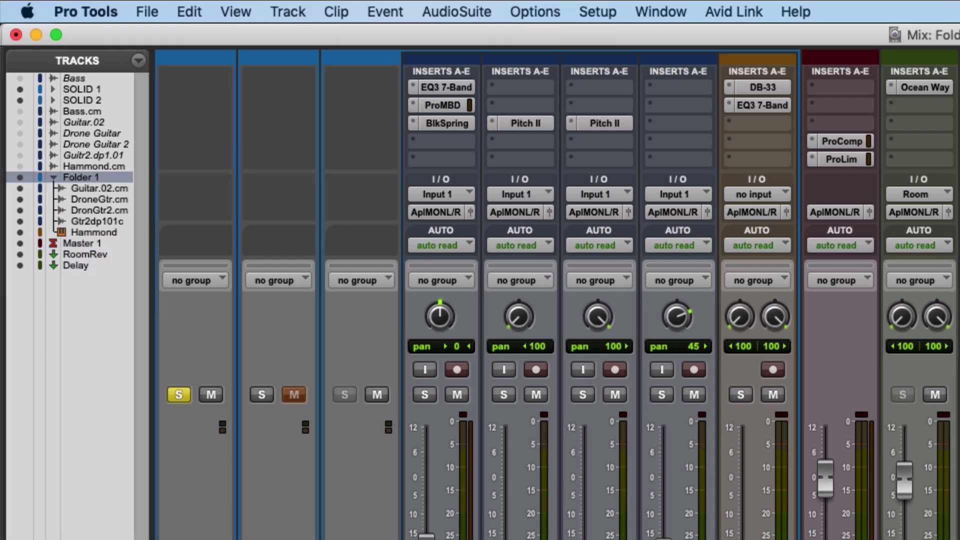
pyautogui.moveTo(80, 243); pyautogui.dragTo(75, 265)
# - Duplicate Folder 1 with All Member Tracks into Folder 1.dup1, back in the Edit window
pyautogui.rightClick(181, 351)
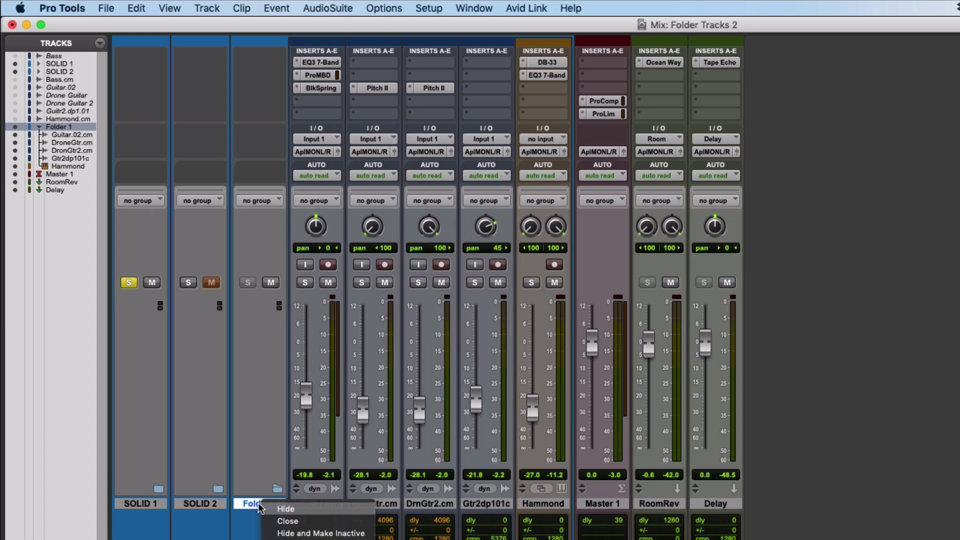
pyautogui.click(181, 352)
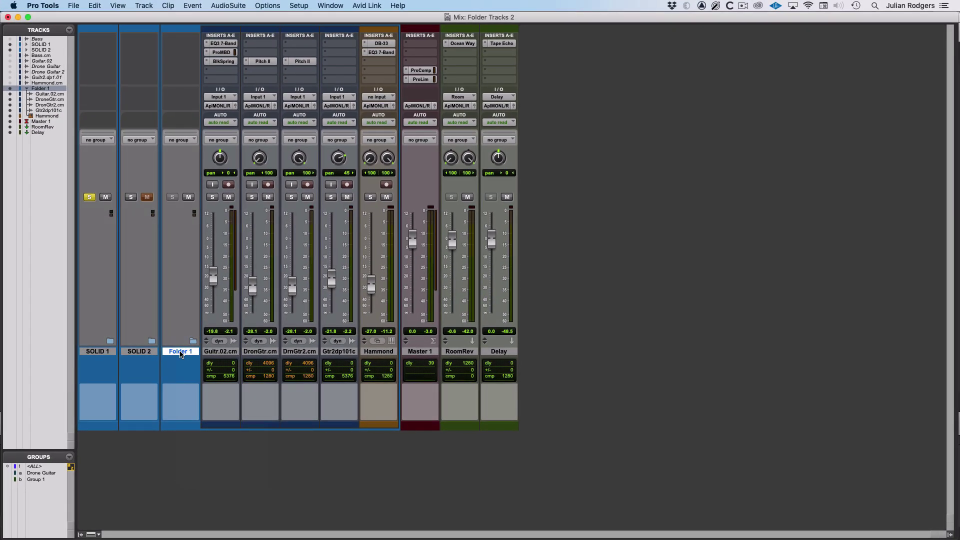
pyautogui.rightClick(180, 354)
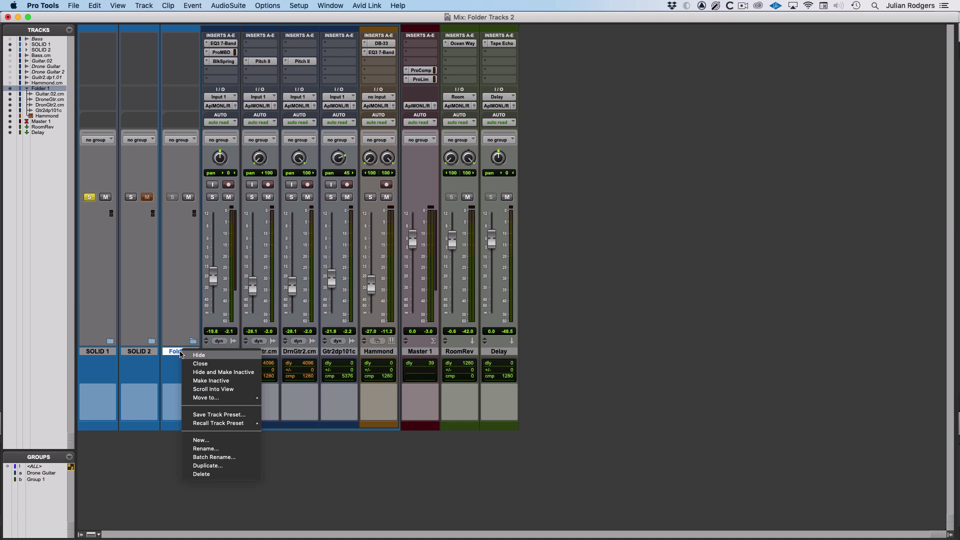
pyautogui.click(215, 465)
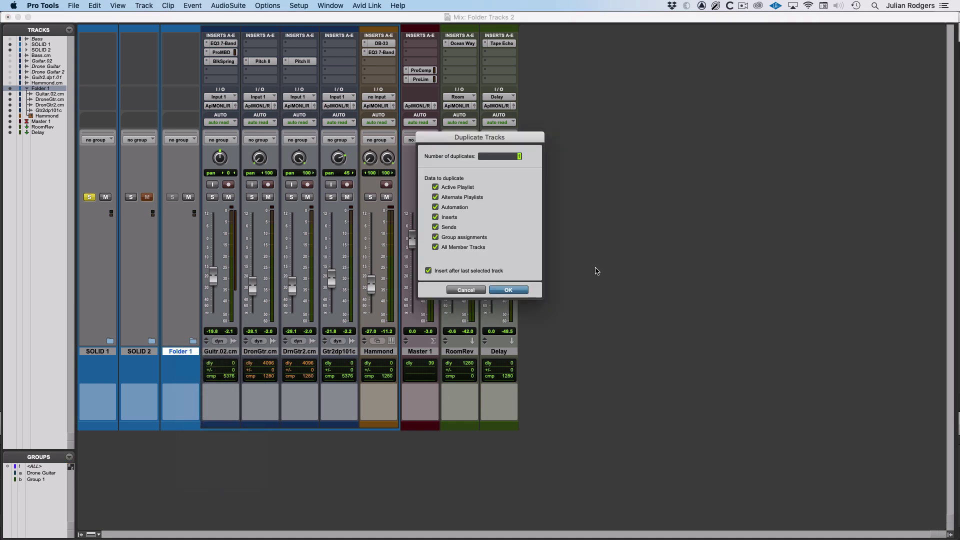
pyautogui.click(517, 291)
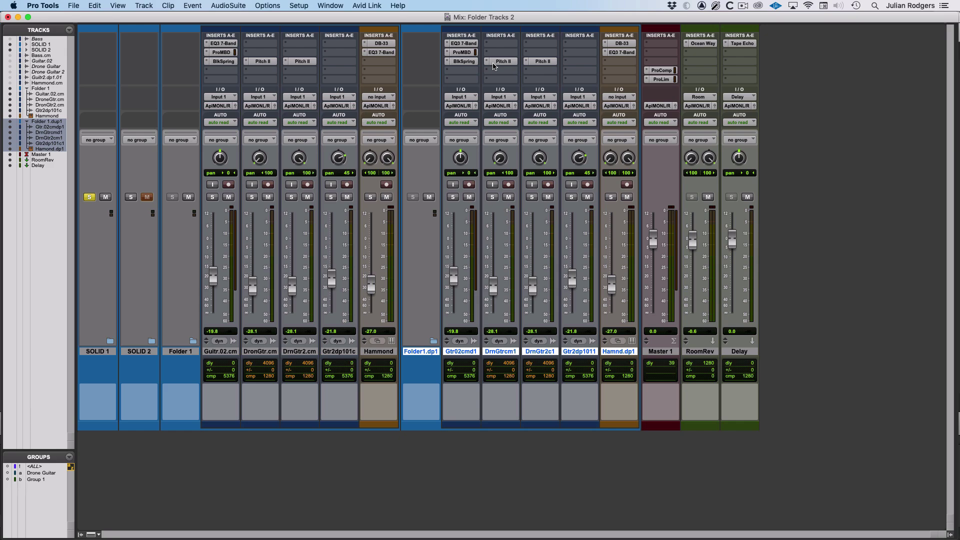
pyautogui.press('super+equal')
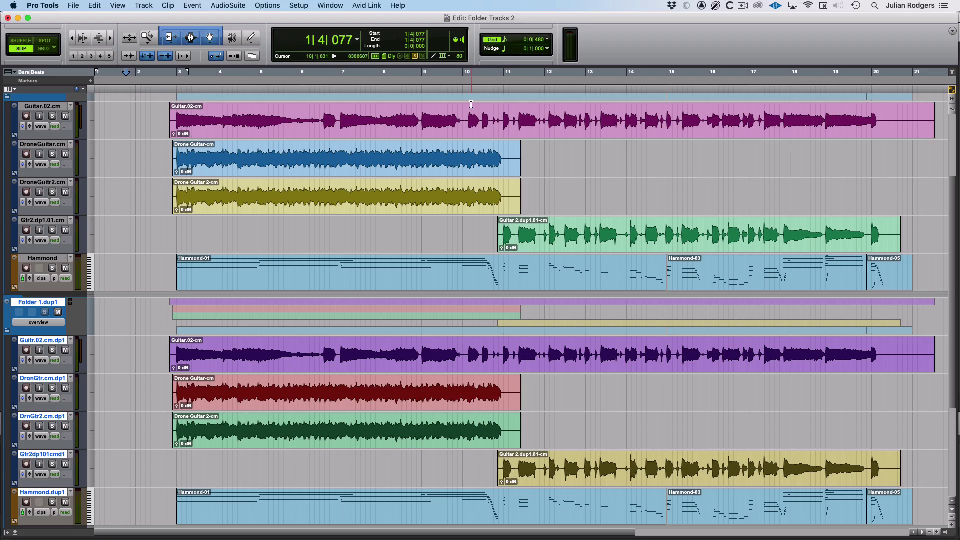
# - Fit all tracks to the window and collapse Folder 1 and Folder 1.dup1
pyautogui.press('ctrl+alt+super+Down')
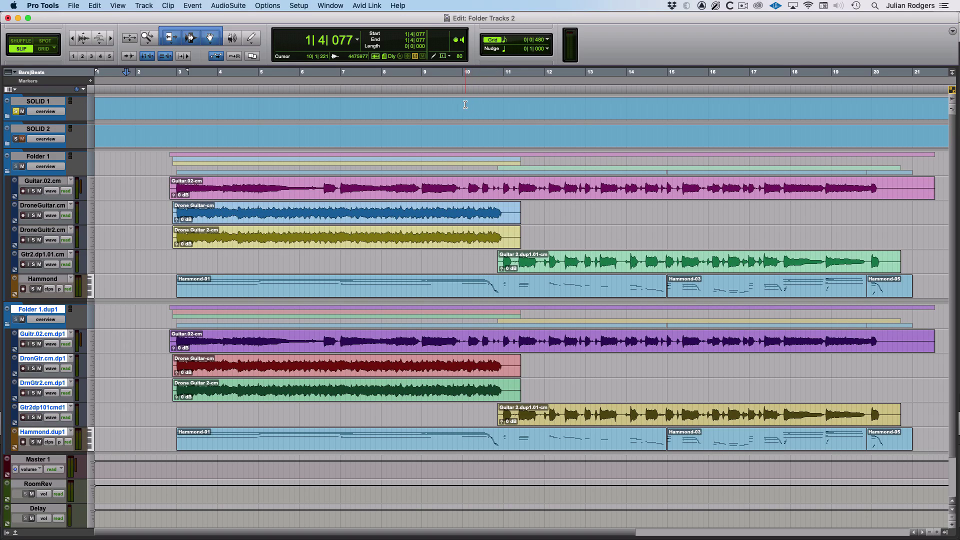
pyautogui.click(7, 172)
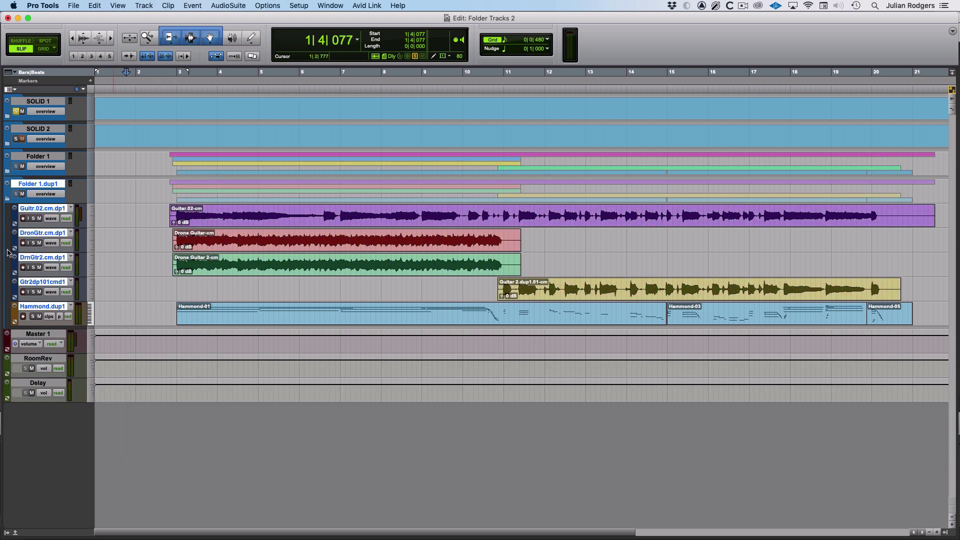
pyautogui.click(7, 199)
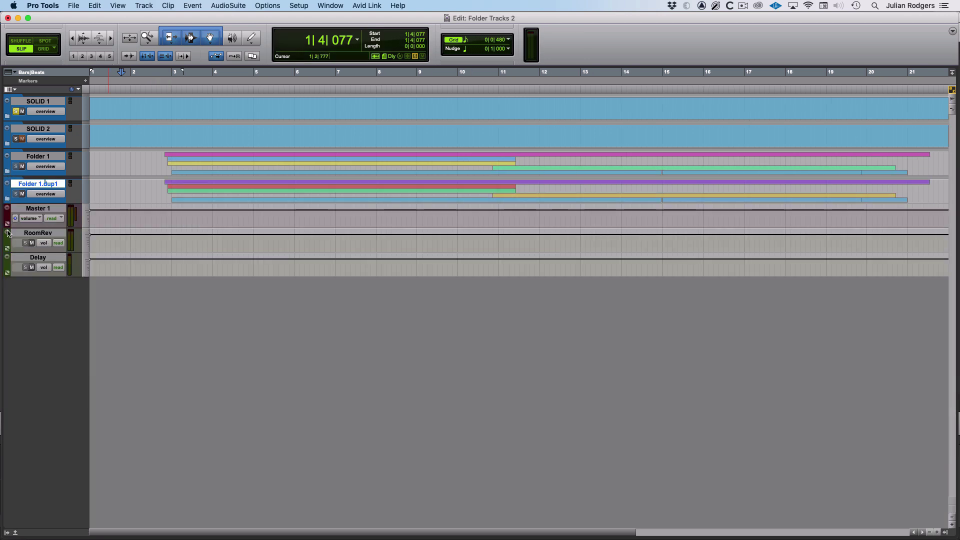
# - Delete Folder 1.dup1 with its member tracks, then make Folder 1's overview lane much taller
pyautogui.rightClick(30, 186)
pyautogui.click(65, 306)
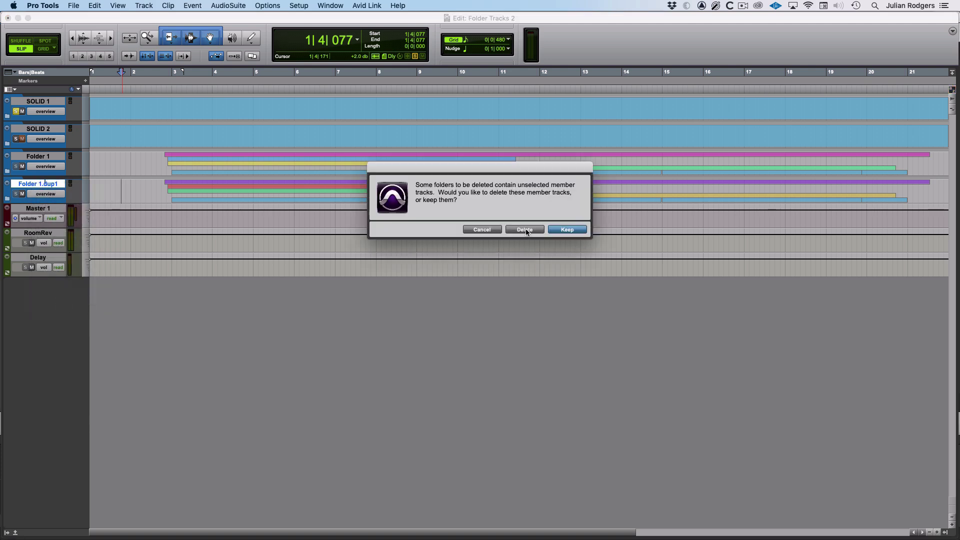
pyautogui.click(525, 230)
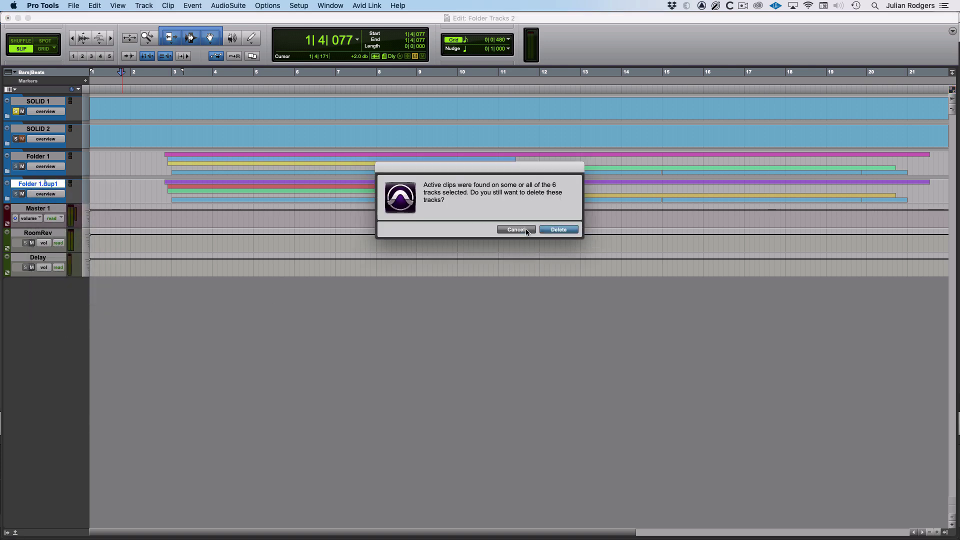
pyautogui.click(559, 230)
pyautogui.moveTo(45, 175); pyautogui.dragTo(45, 257)
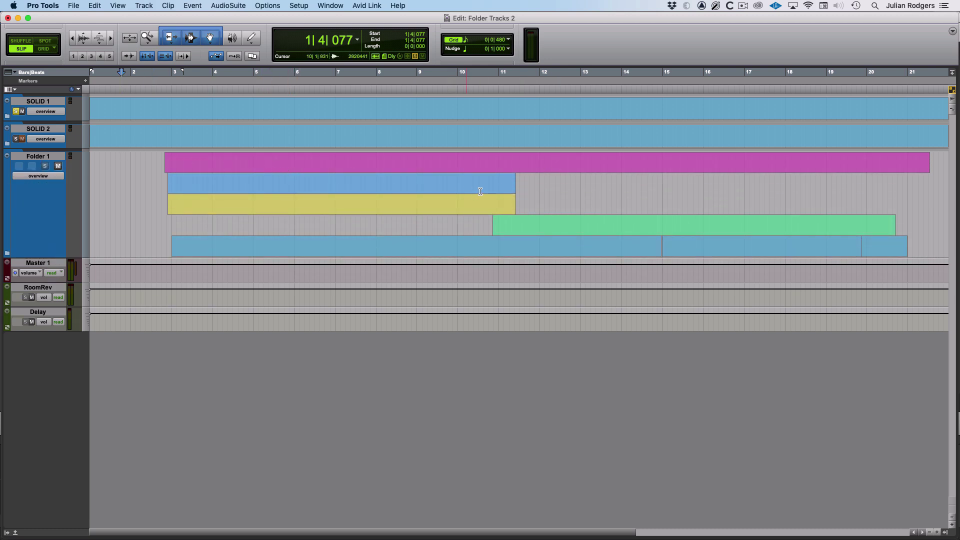
# - Audition Folder 1 from around bars 9–10 and roughly select bars 10–11
pyautogui.click(453, 194)
pyautogui.press('space')
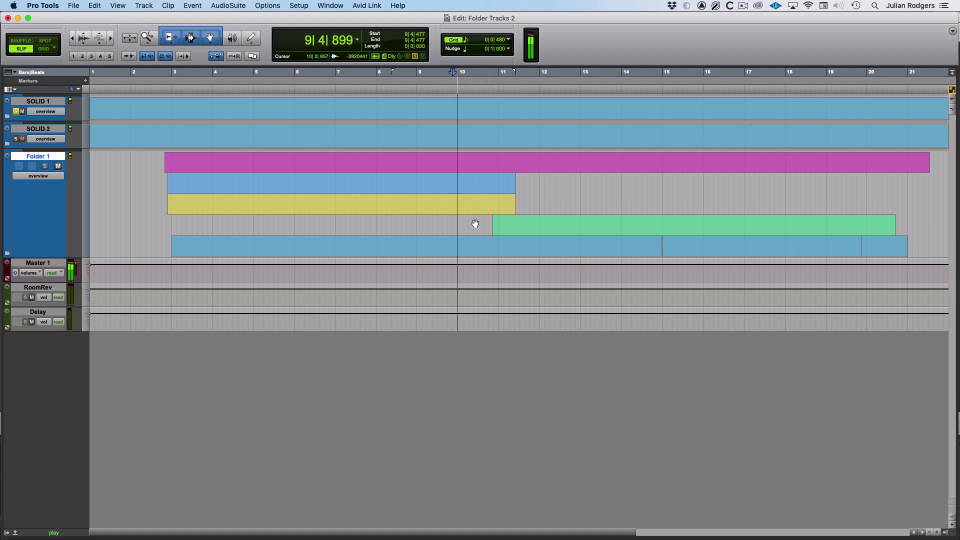
pyautogui.press('space')
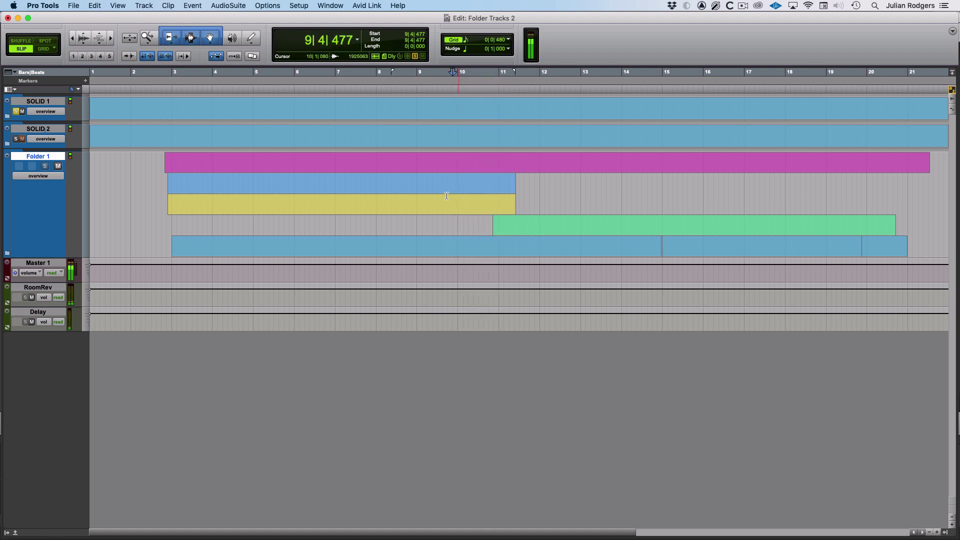
pyautogui.click(419, 208)
pyautogui.press('space')
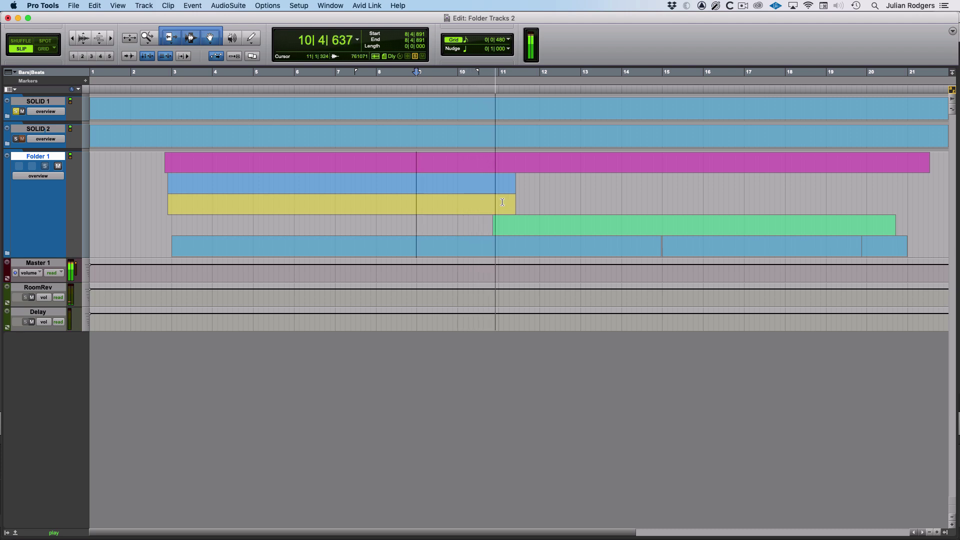
pyautogui.press('space')
pyautogui.moveTo(457, 188); pyautogui.dragTo(499, 197)
pyautogui.press('space')
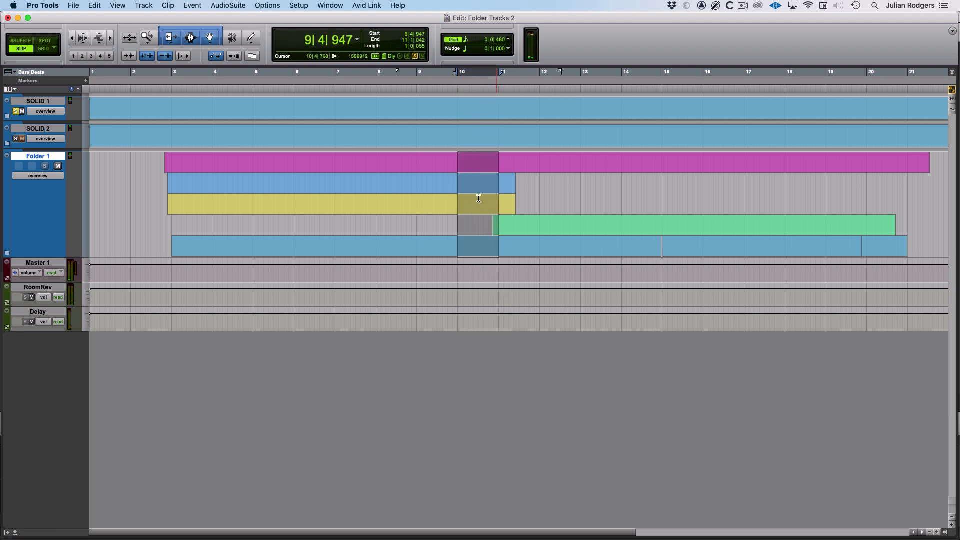
# - In Grid mode, cut bars 10–11 from all Folder 1 tracks and play the gap from bar 8
pyautogui.click(42, 49)
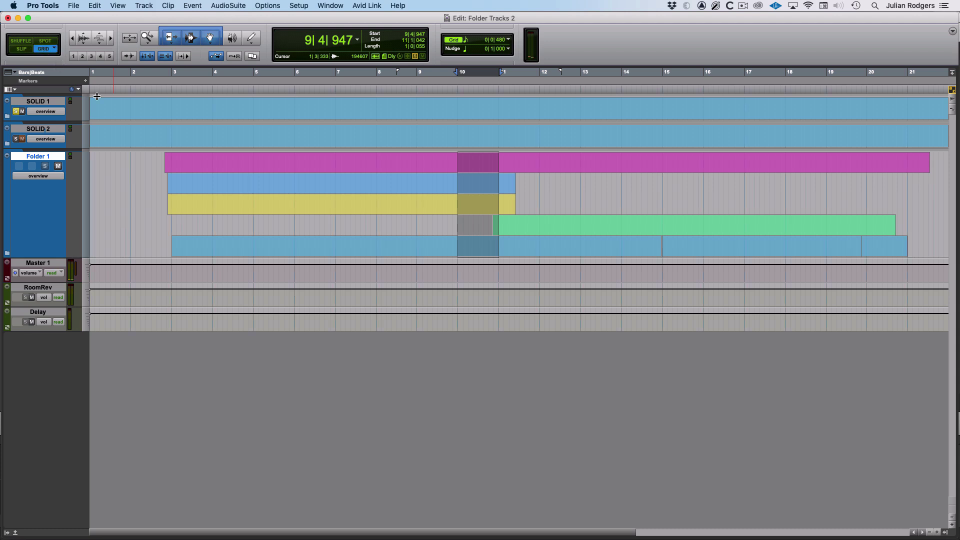
pyautogui.click(472, 199)
pyautogui.moveTo(458, 200); pyautogui.dragTo(498, 199)
pyautogui.press('Delete')
pyautogui.click(376, 184)
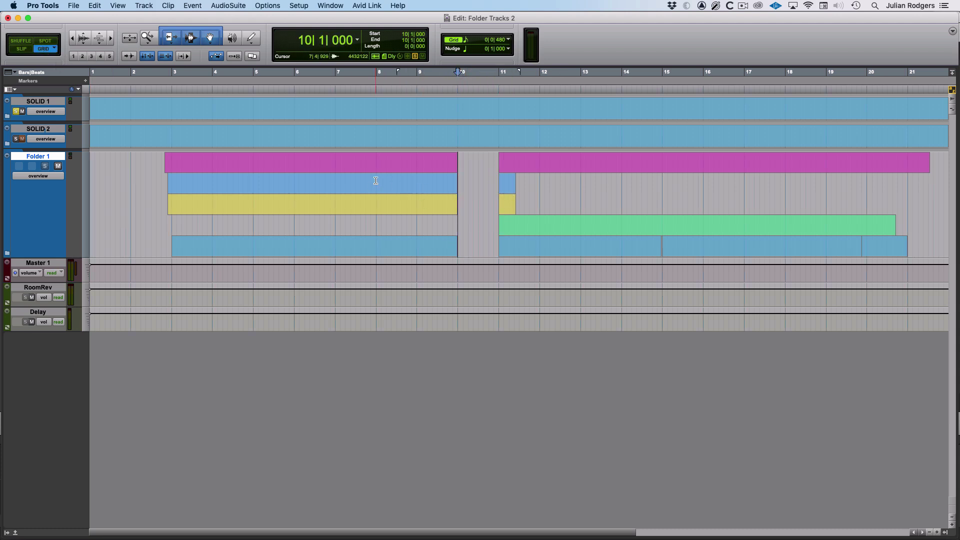
pyautogui.press('space')
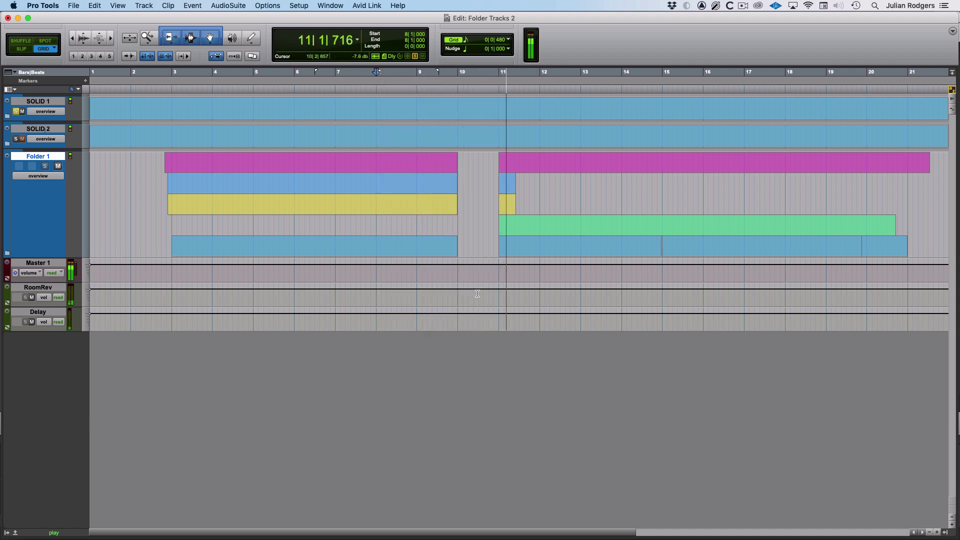
pyautogui.press('space')
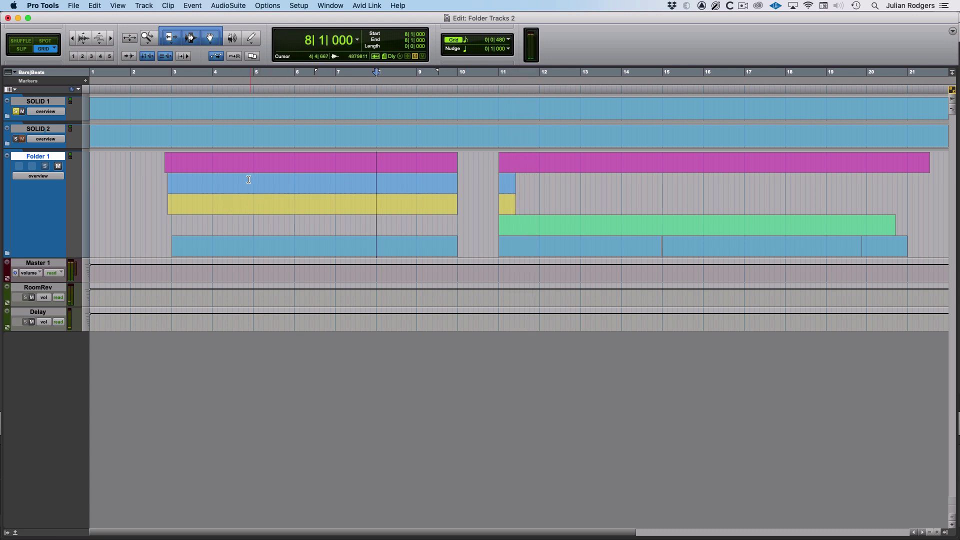
# - Paste the bars 5–7 selection at bar 24, then remove the pasted clips
pyautogui.moveTo(253, 181); pyautogui.dragTo(331, 198)
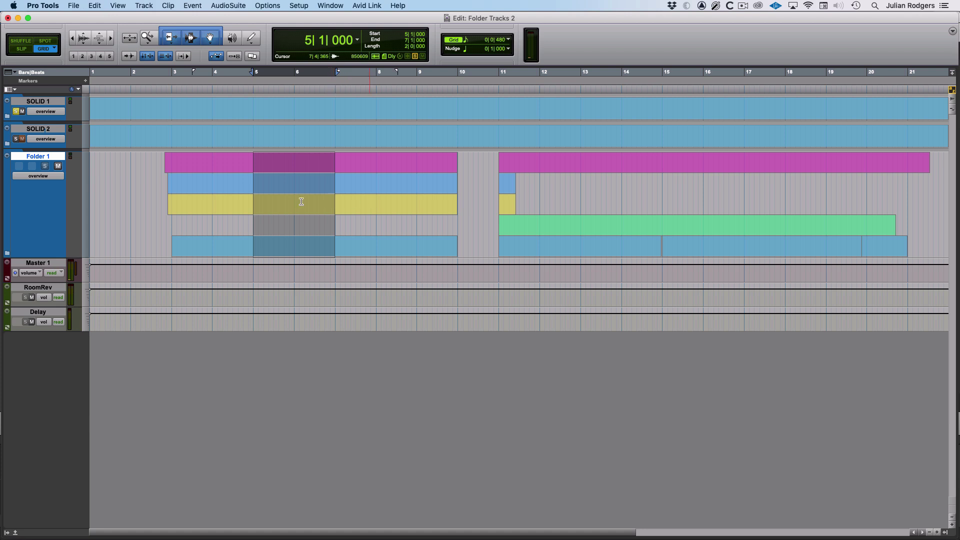
pyautogui.hscroll(10, 357, 199)
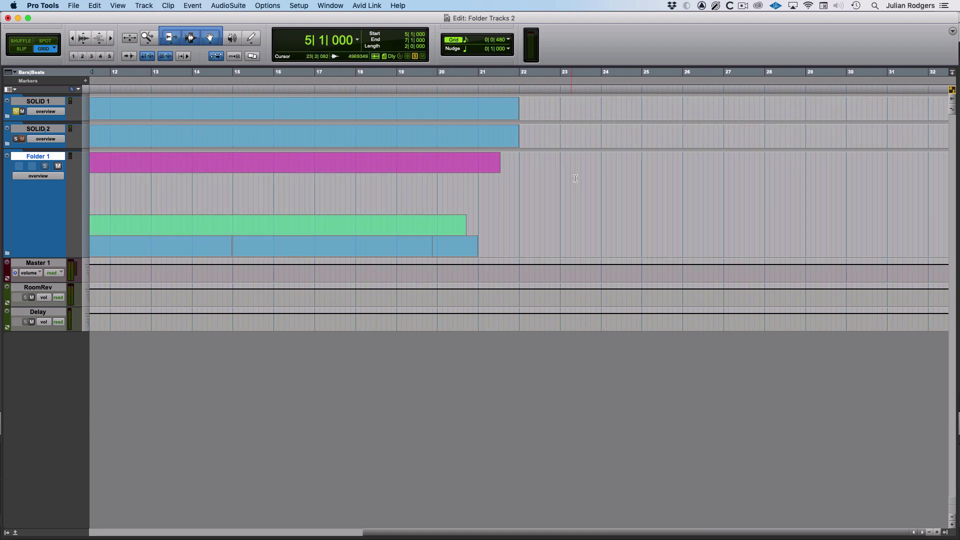
pyautogui.click(599, 179)
pyautogui.press('super+v')
pyautogui.moveTo(581, 190); pyautogui.dragTo(732, 203)
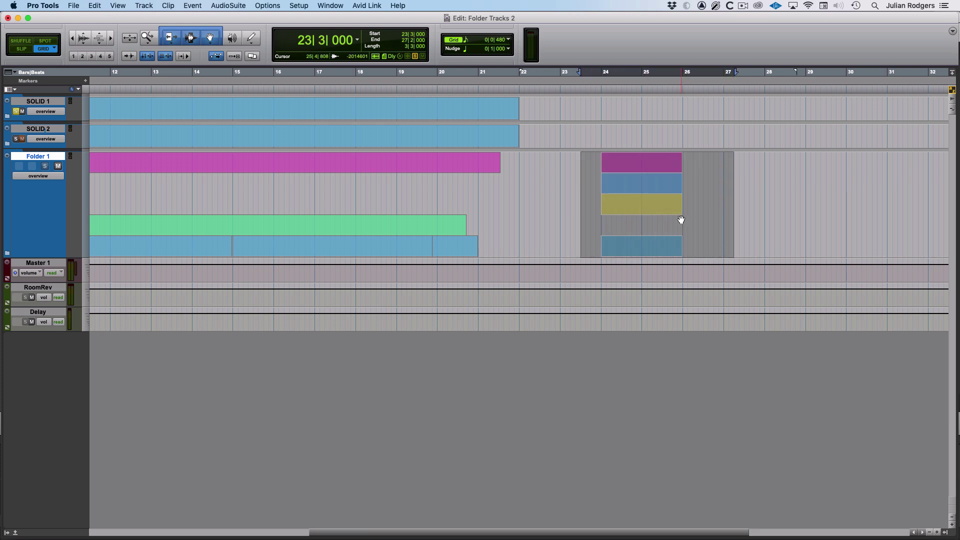
pyautogui.press('Delete')
# - Expand Folder 1 to show its guitar, drone guitar and Hammond tracks
pyautogui.click(582, 242)
pyautogui.hscroll(-10, 595, 220)
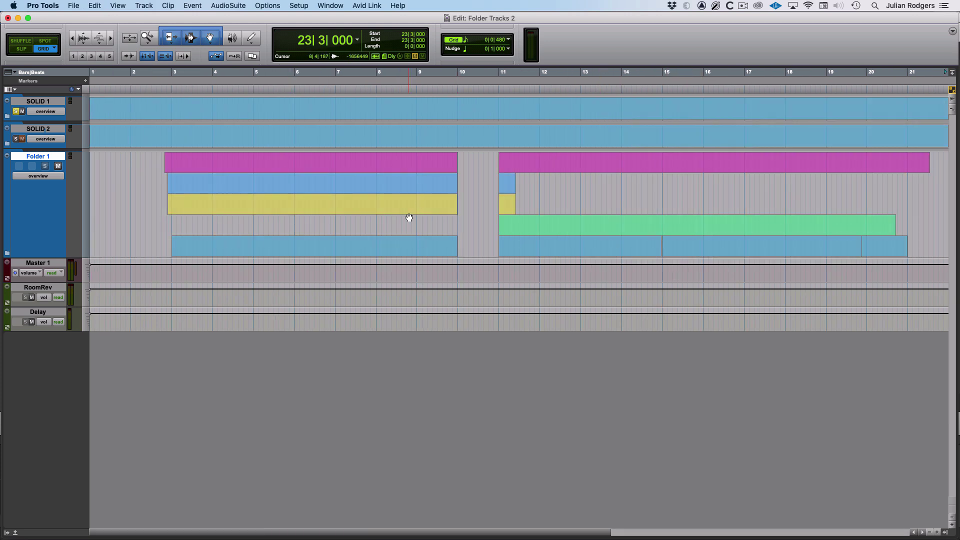
pyautogui.click(7, 254)
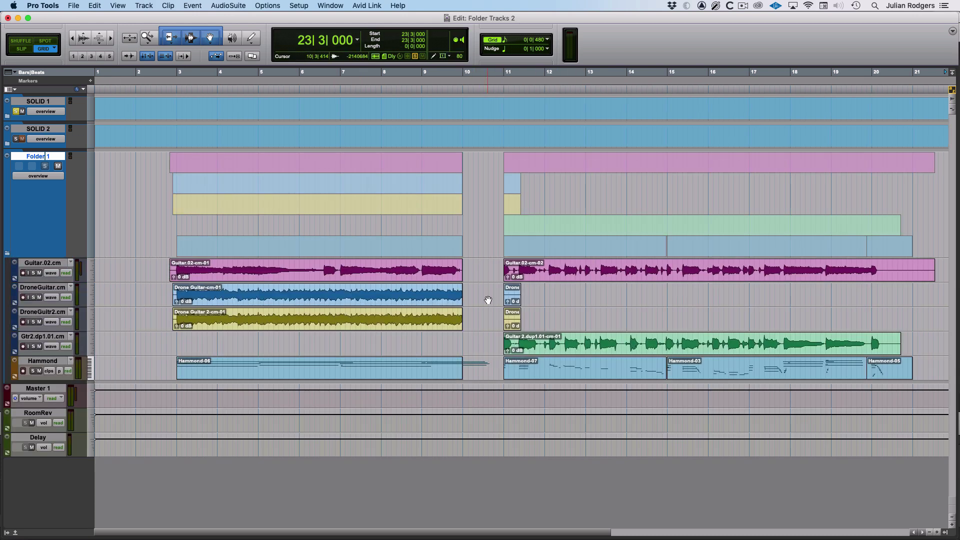